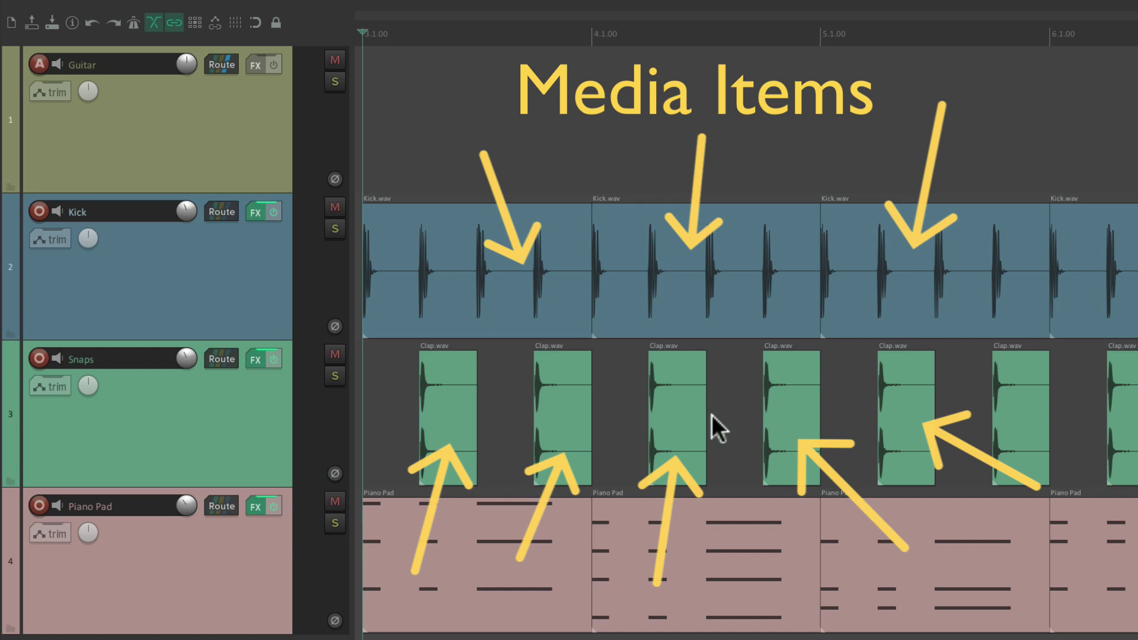
- Select the second Kick, third Clap and second Piano Pad items, then deselect the Piano Pad item
left_click(729, 307)
left_click(683, 404)
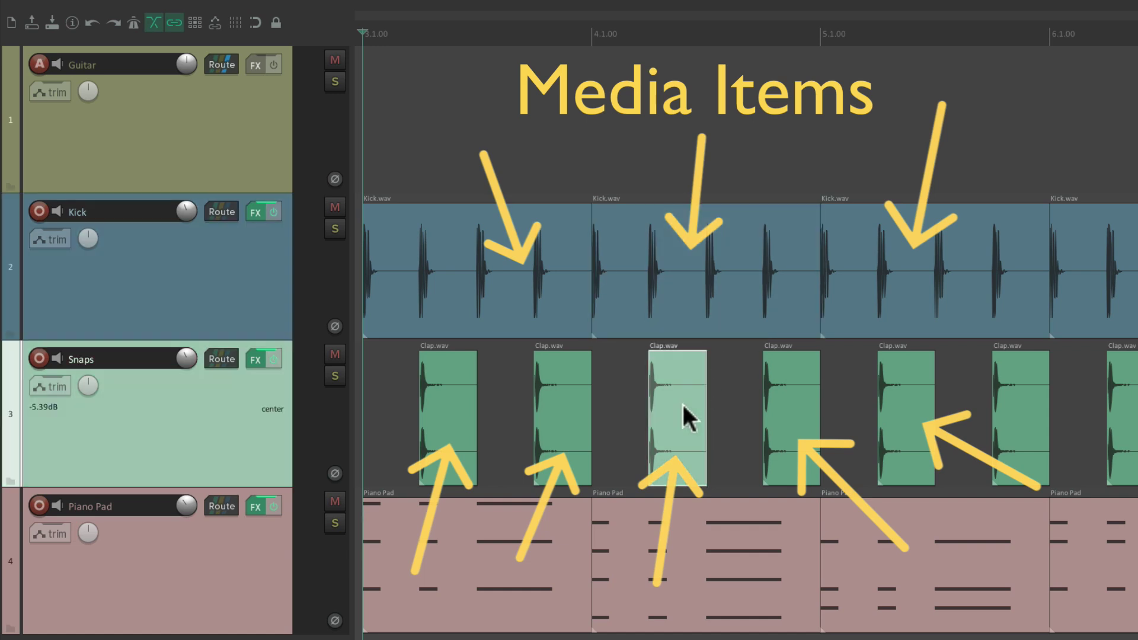
left_click(732, 523)
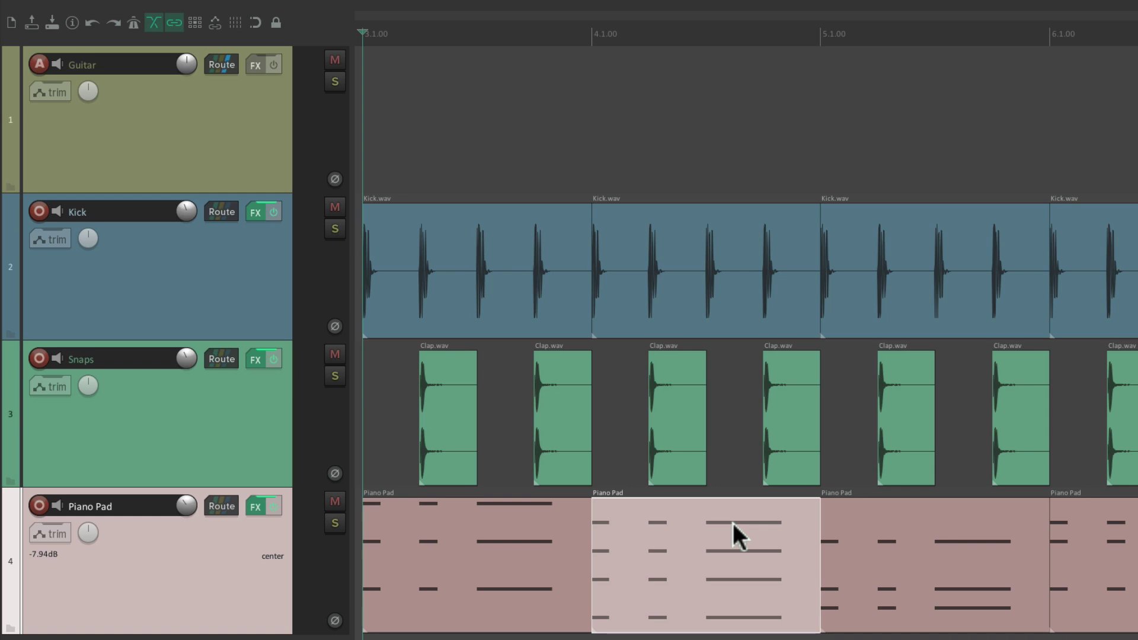
left_click(732, 523, "ctrl")
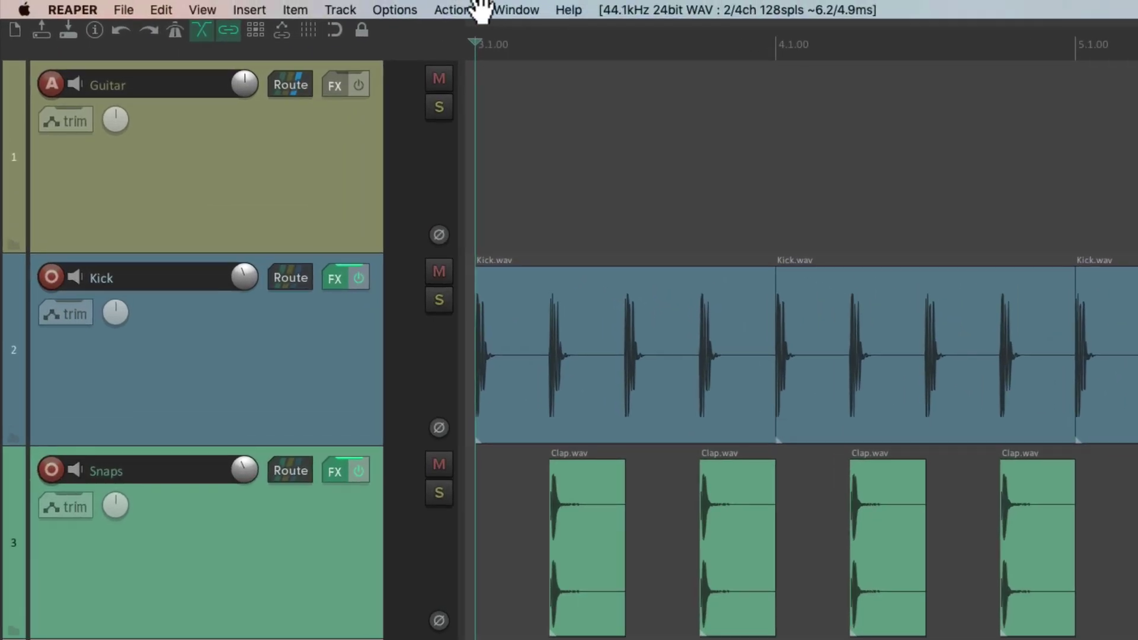
- Show Project > Media Item Defaults in REAPER's Preferences
left_click(309, 5)
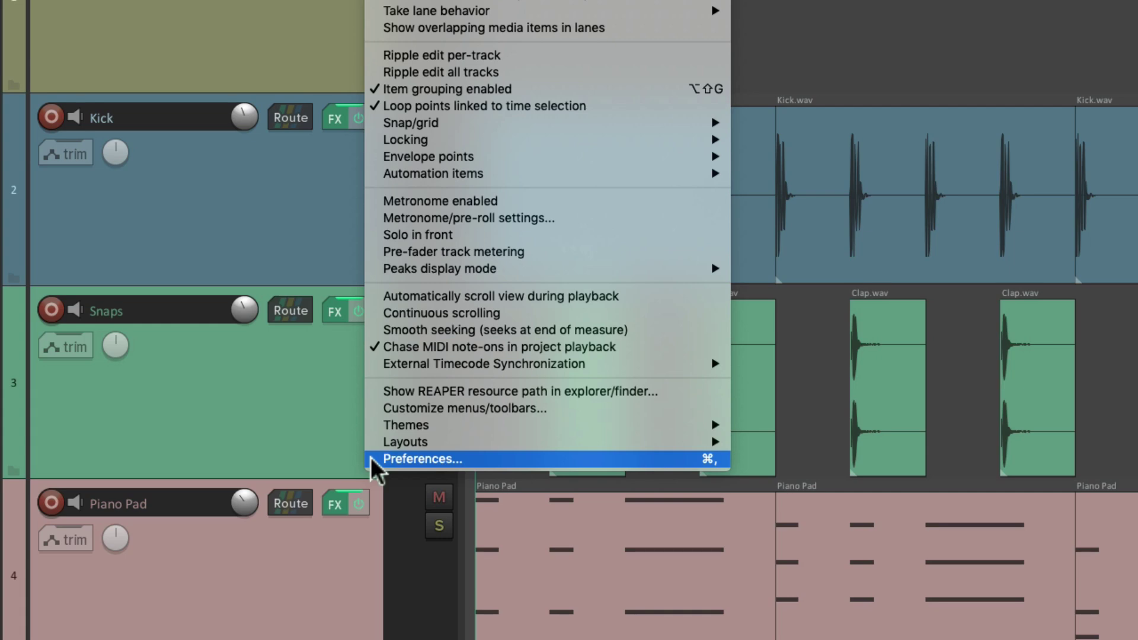
left_click(371, 458)
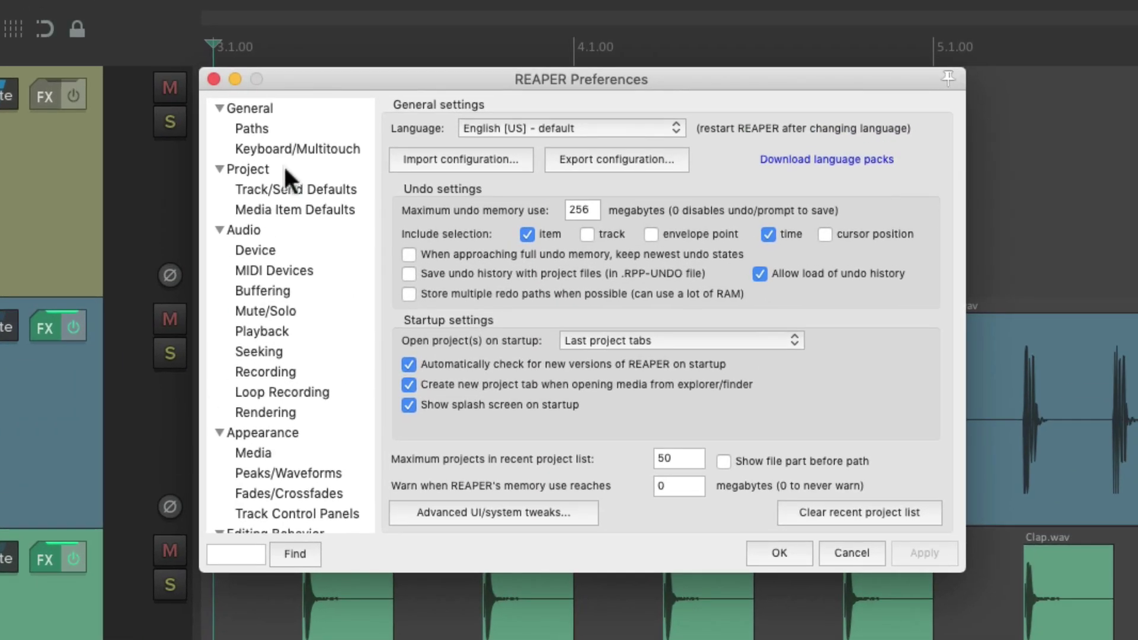
left_click(320, 210)
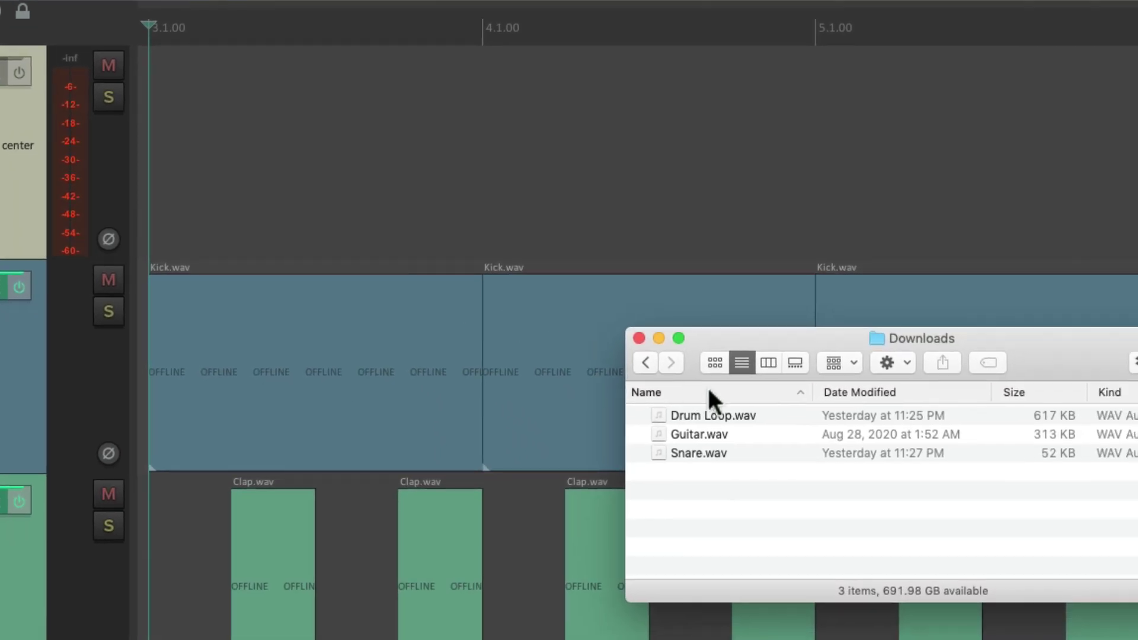
- Import Drum Loop.wav onto the top track and shorten it to Rate 3.279
left_click(783, 415)
left_click_drag(782, 413, 336, 162)
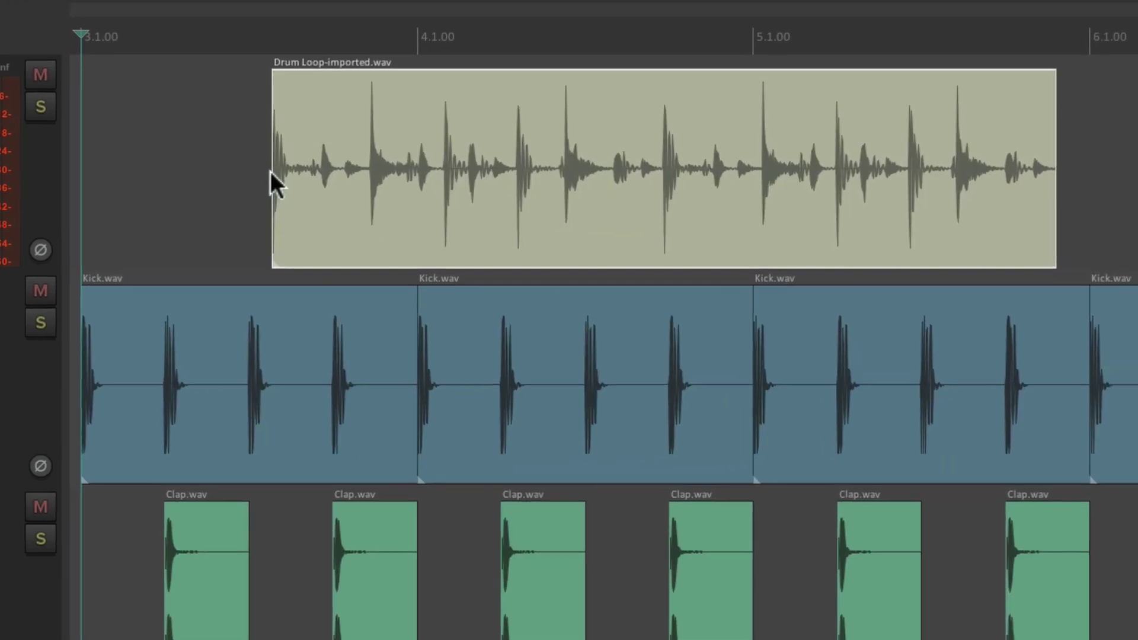
left_click_drag(968, 236, 415, 252)
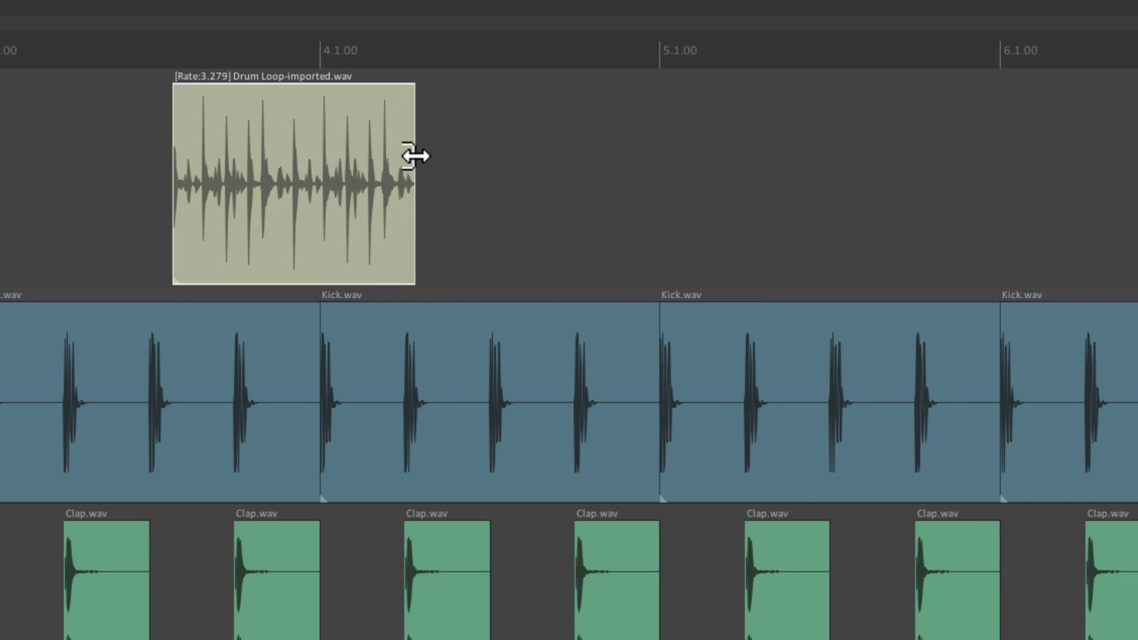
- Lengthen and move the drum loop to confirm it repeats, then undo the extensions
left_click_drag(414, 155, 1112, 178)
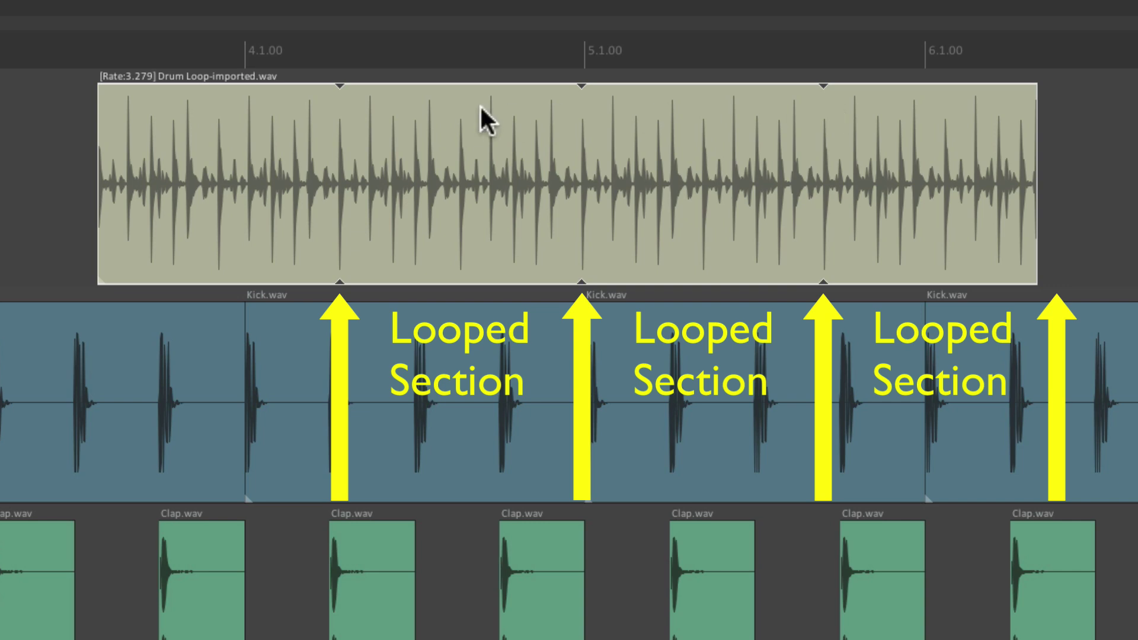
left_click_drag(432, 118, 724, 148)
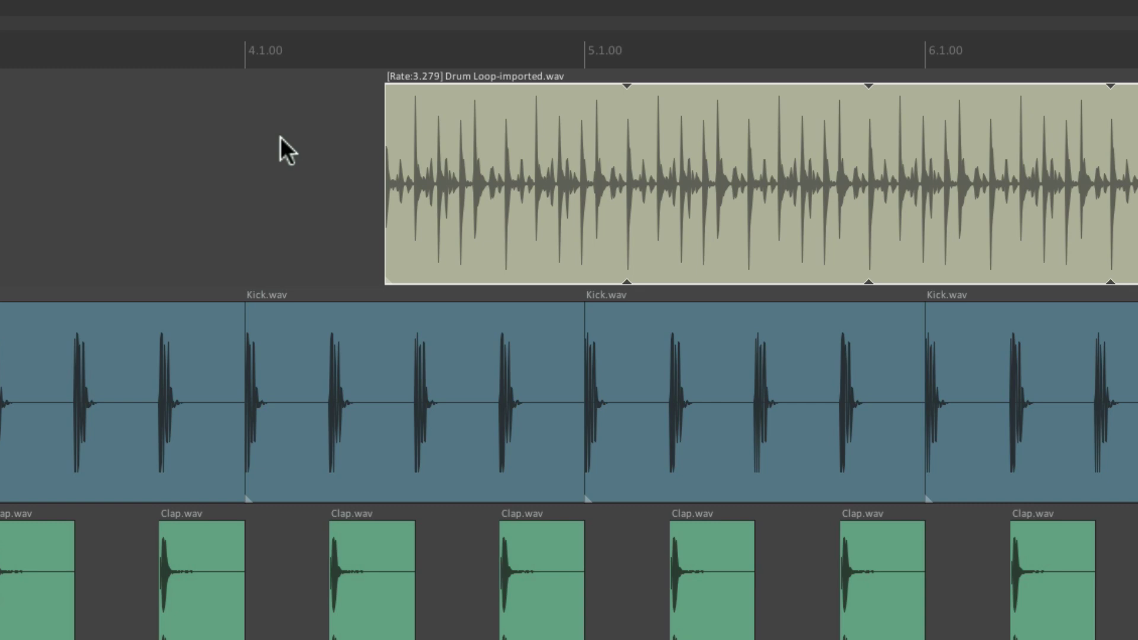
left_click_drag(383, 198, 17, 204)
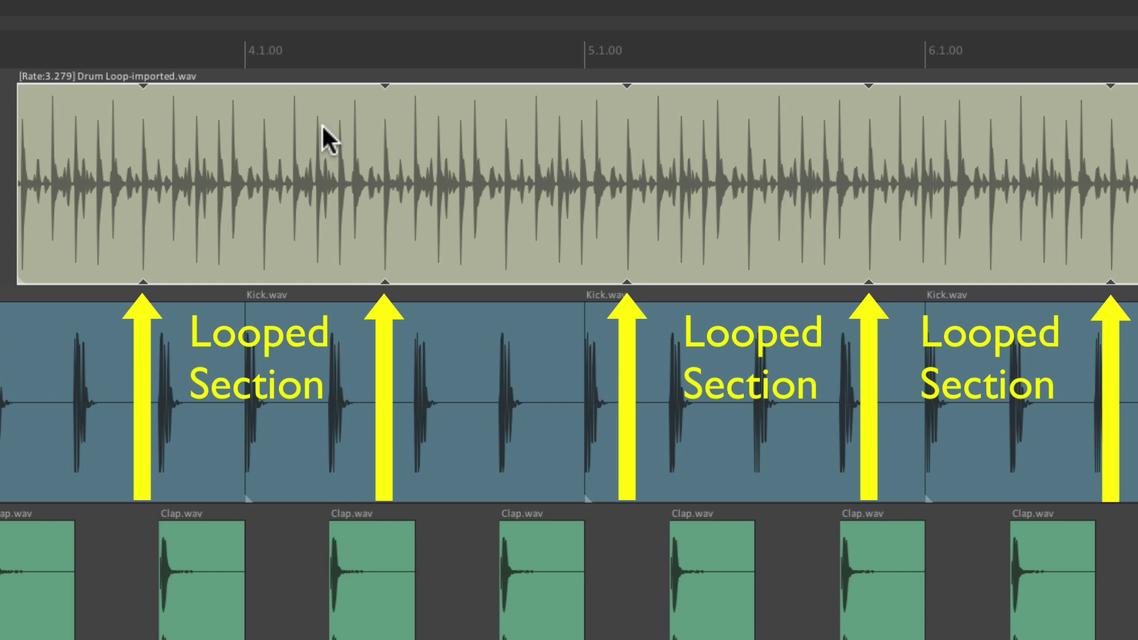
key("ctrl+z")
key("ctrl+z")
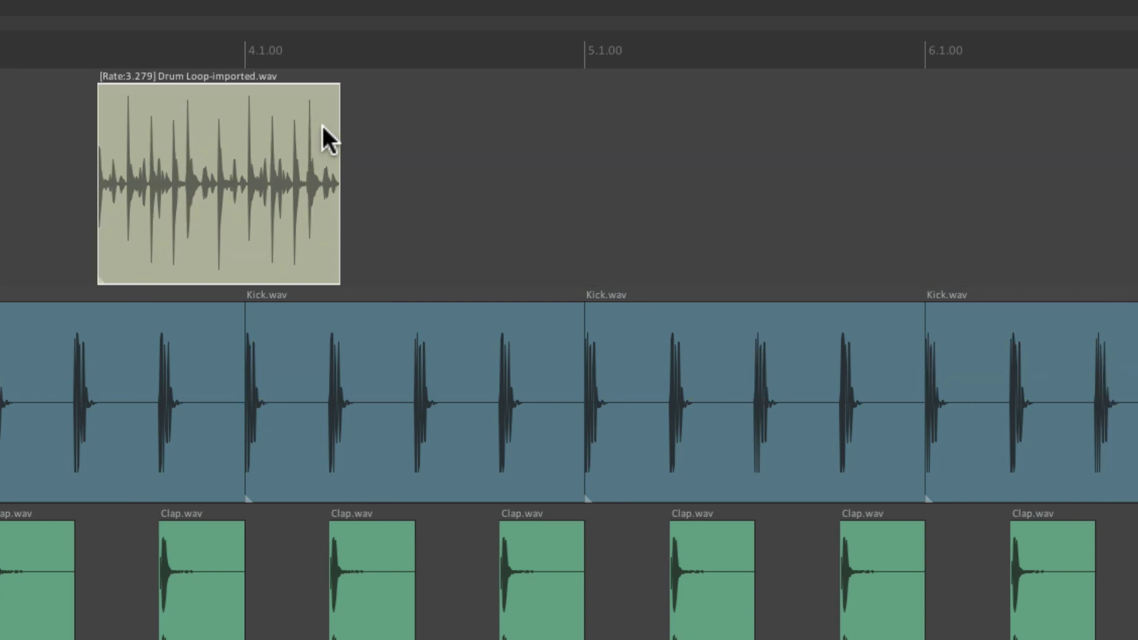
- Turn off Loop item source for the drum loop in its item settings
right_click(281, 108)
mouse_move(300, 119)
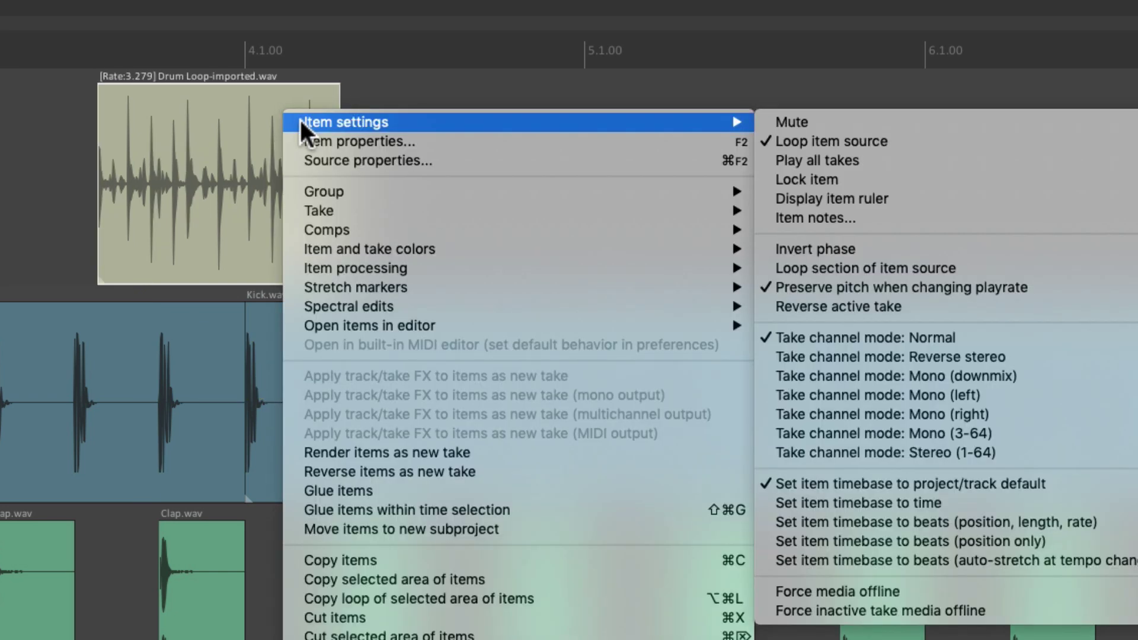
left_click(897, 144)
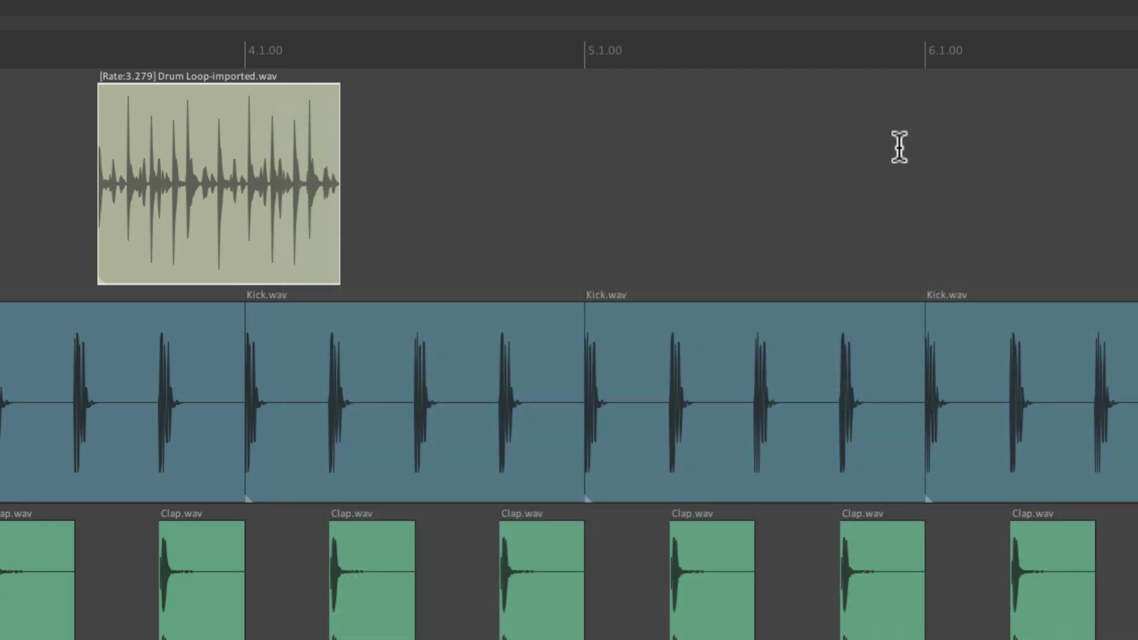
- Lengthen, undo, then move and extend the drum loop earlier, showing it pads with silence
left_click_drag(338, 172, 1066, 170)
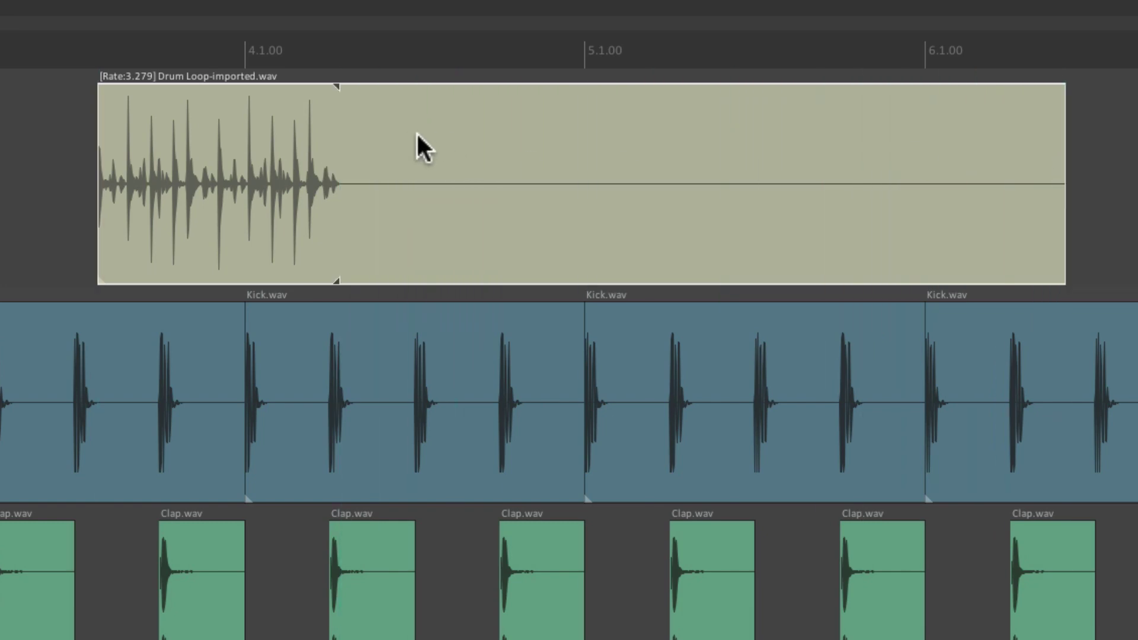
key("ctrl+z")
left_click_drag(264, 142, 472, 138)
left_click_drag(392, 148, 86, 151)
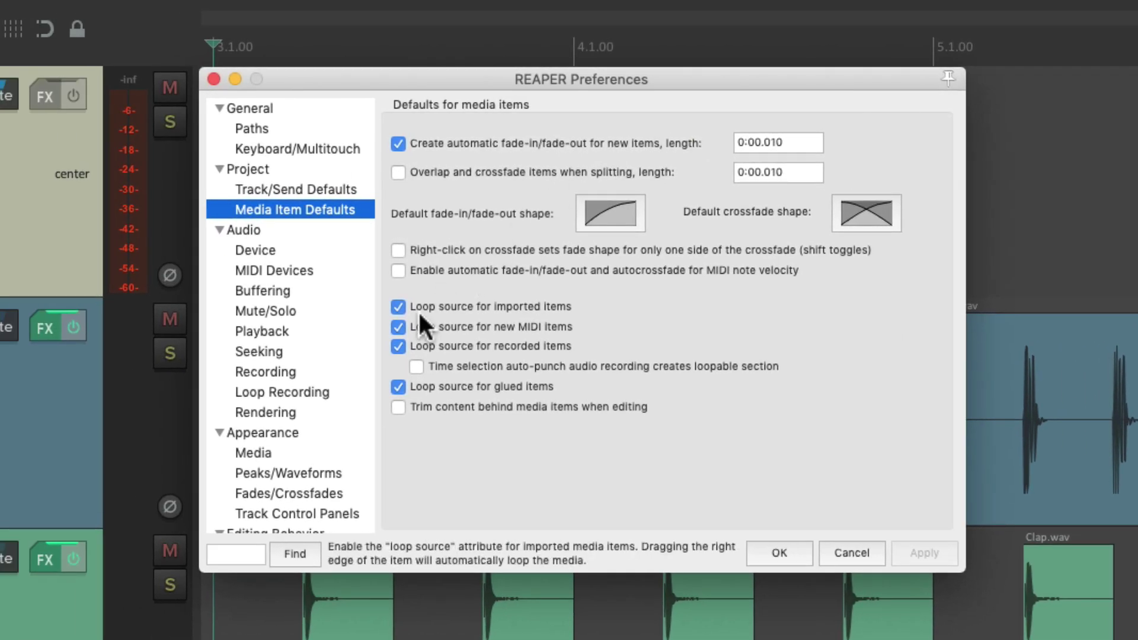
- Disable Loop source for imported items, then import Drum Loop.wav shortened to Rate 3.212
left_click(398, 306)
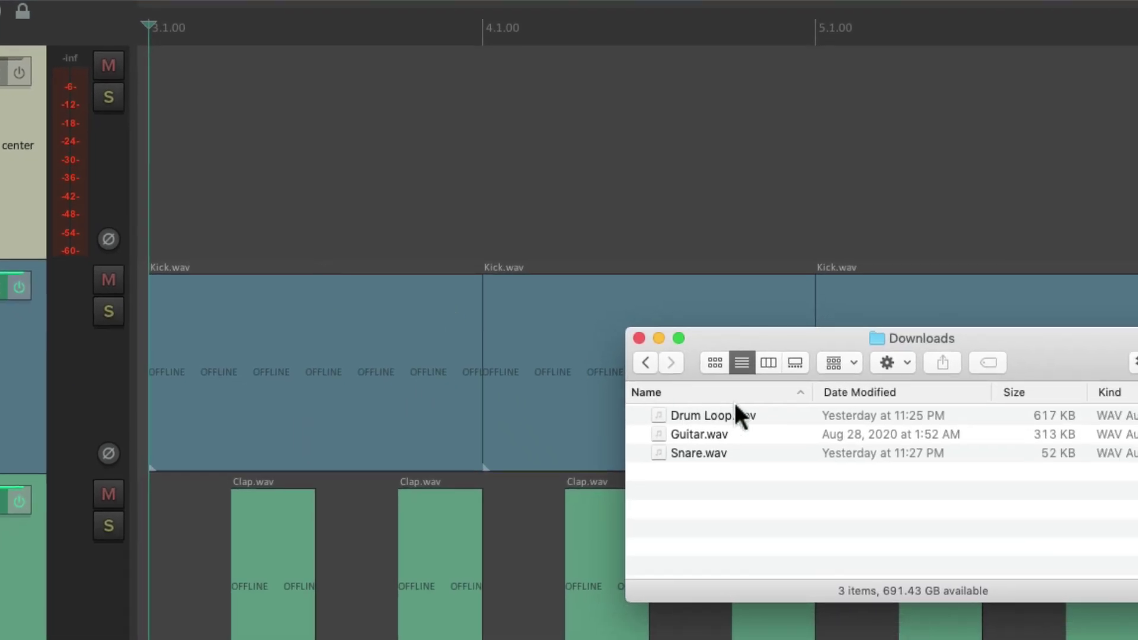
left_click(769, 412)
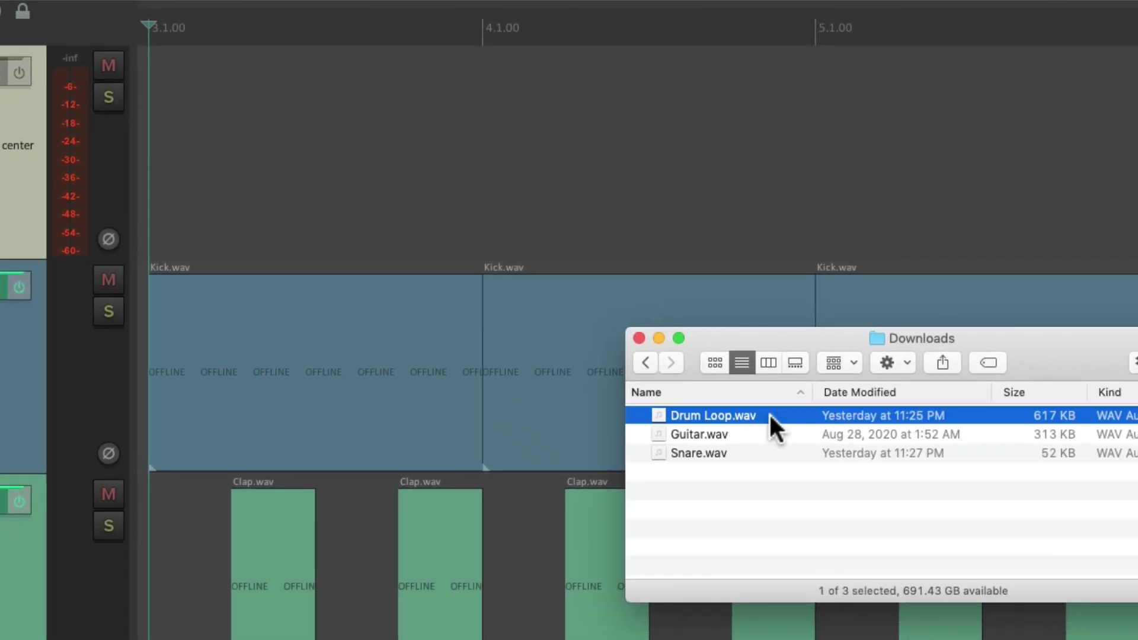
left_click_drag(769, 413, 342, 191)
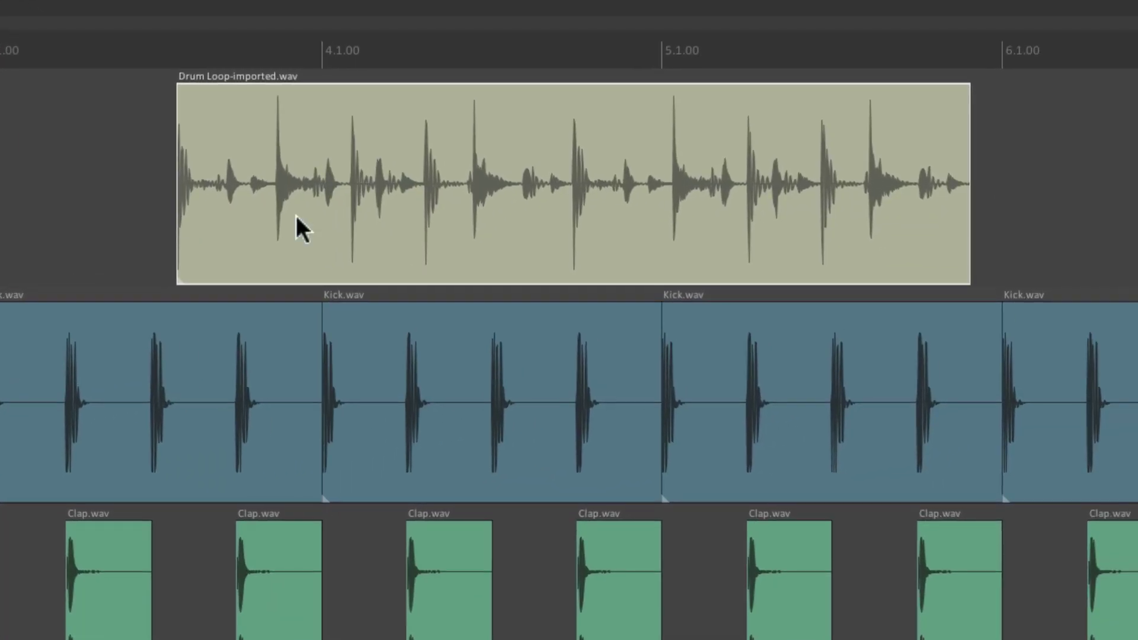
left_click_drag(1054, 215, 519, 218)
- Lengthen the drum loop with silence, then turn on Loop item source so it repeats
left_click_drag(421, 181, 1001, 204)
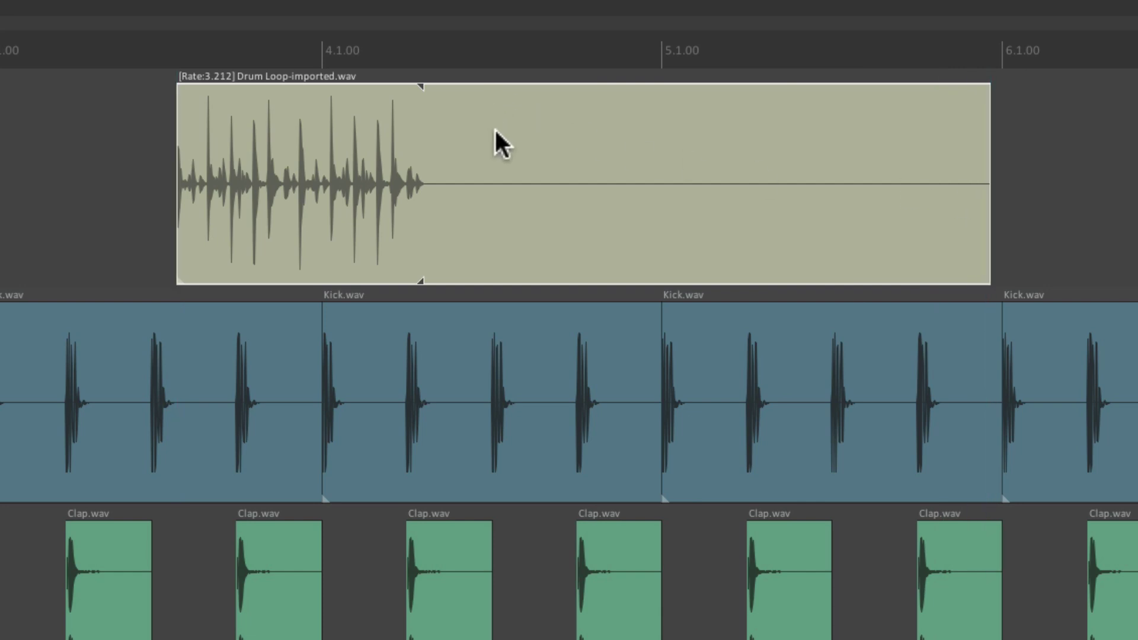
right_click(934, 105)
mouse_move(922, 120)
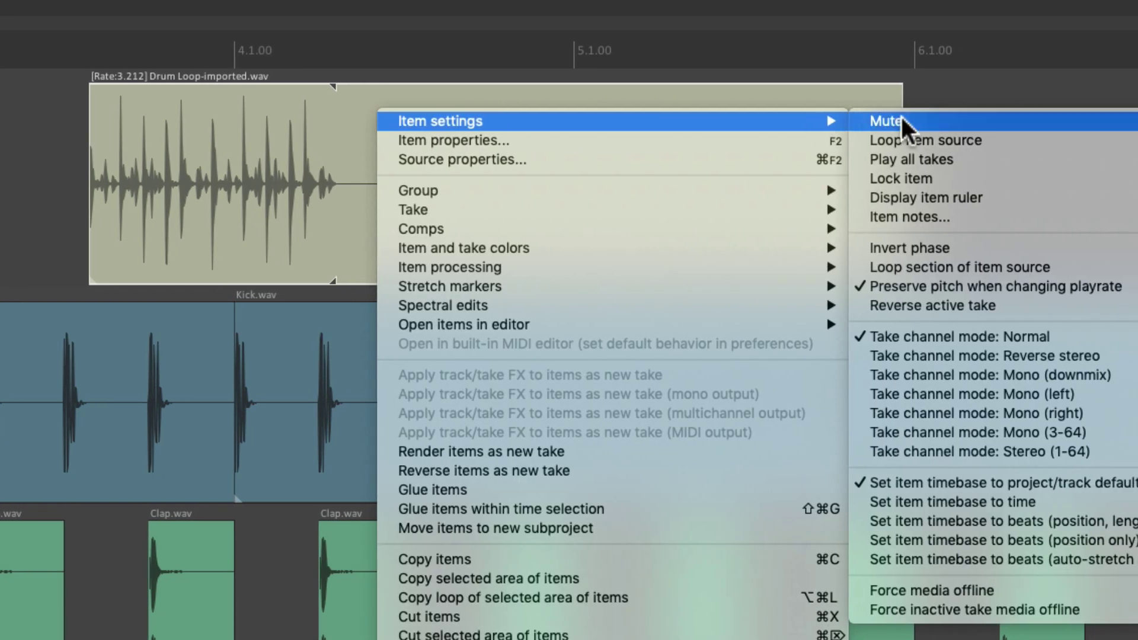
left_click(996, 140)
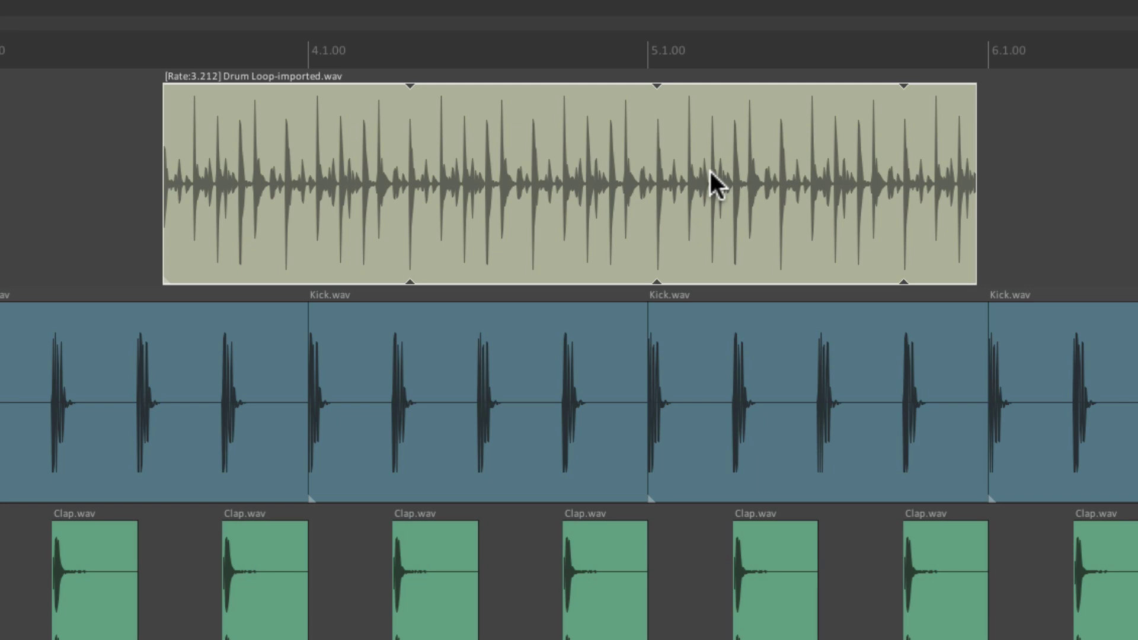
- Re-enable Loop source for imported items in Preferences via Cmd+comma
key("super+comma")
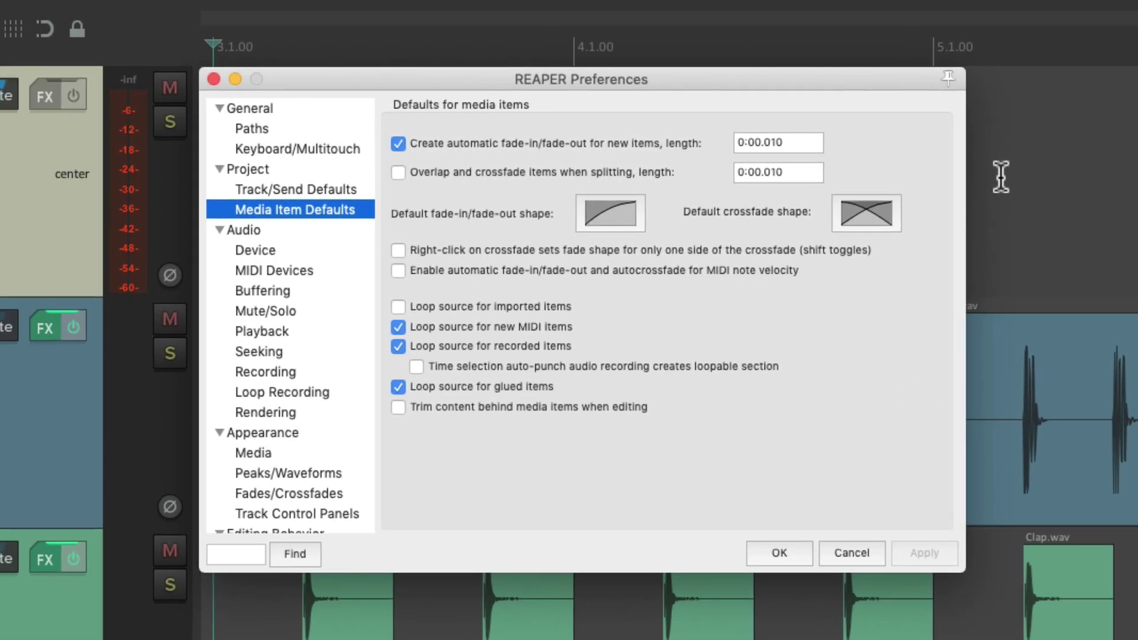
left_click(398, 306)
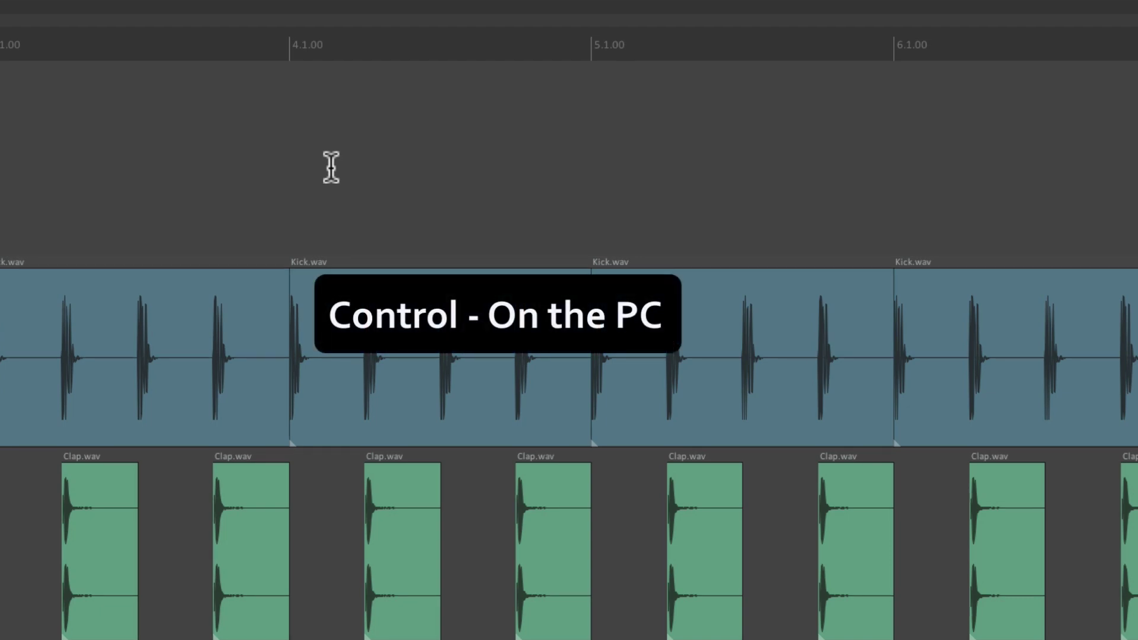
- Draw a new MIDI item on the Guitar track at 4.1.50 and extend its left edge
mouse_move(332, 127)
left_mouse_down()
mouse_move(546, 122)
mouse_move(729, 152)
mouse_move(1095, 153)
left_mouse_up()
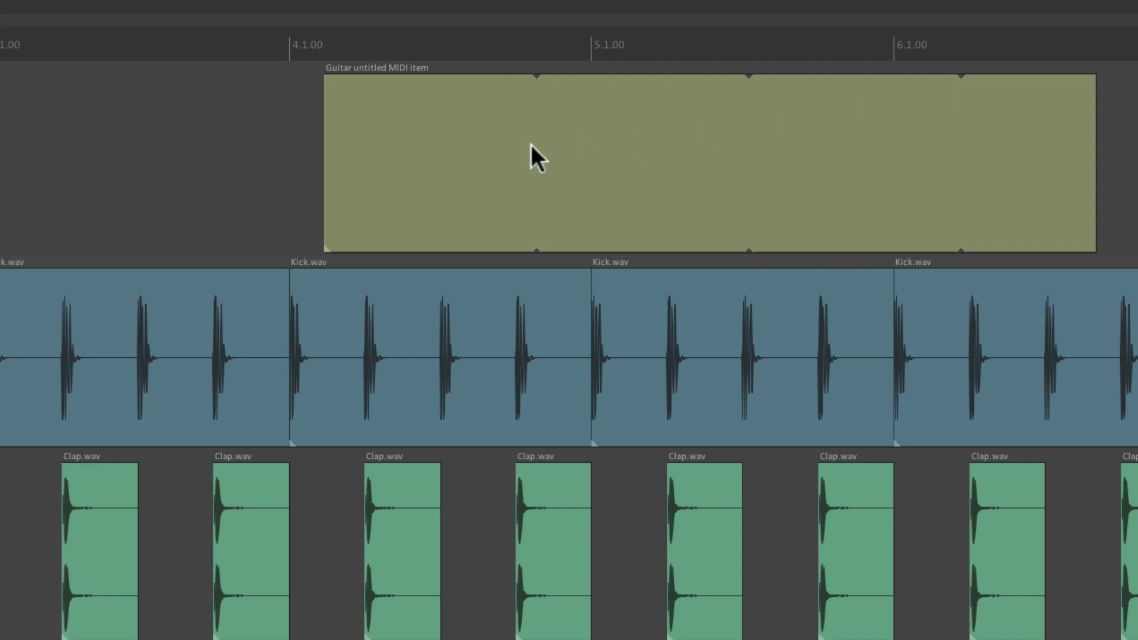
left_click_drag(327, 179, 39, 160)
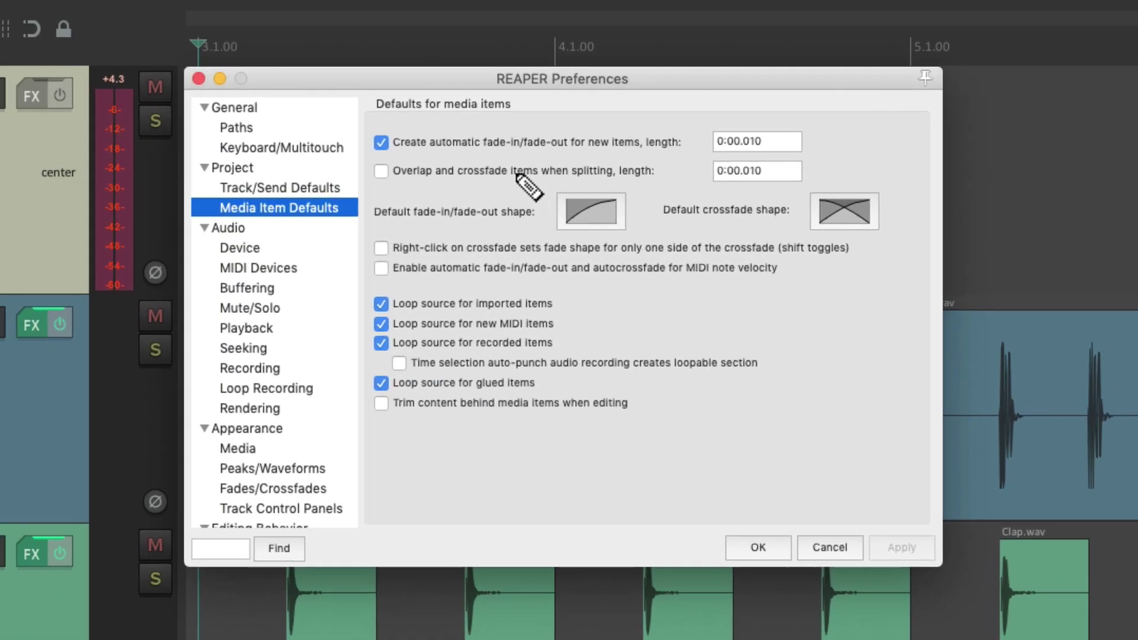
- Disable Loop source for new MIDI items, draw a Guitar MIDI item near bar 4, extend it, then undo
left_click(398, 327)
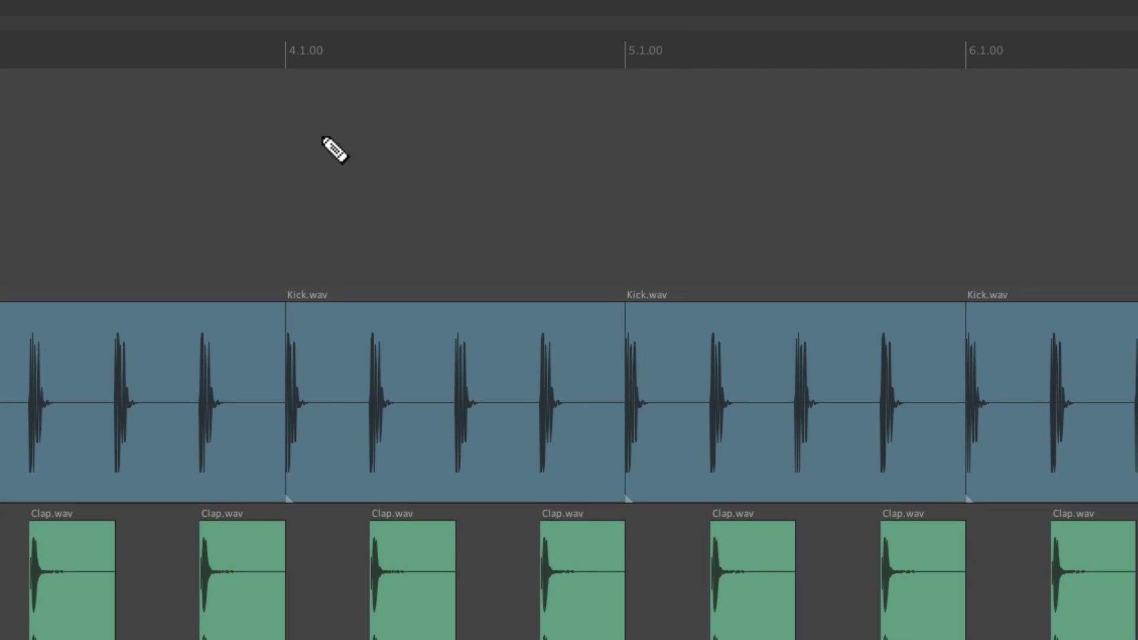
left_click_drag(330, 148, 1056, 180)
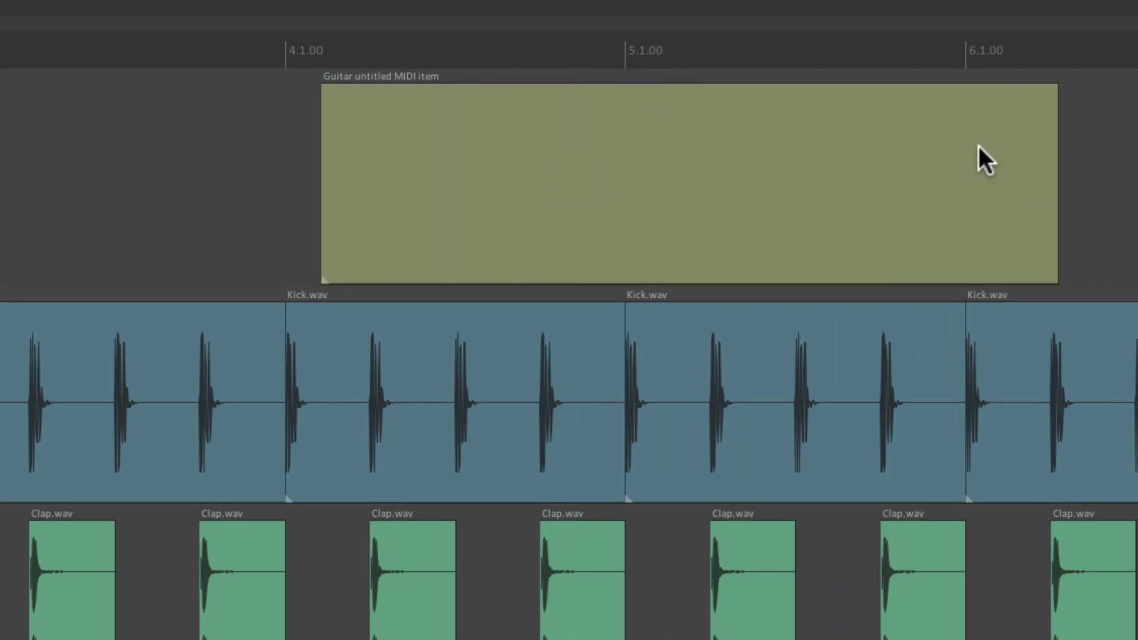
left_click_drag(320, 165, 80, 178)
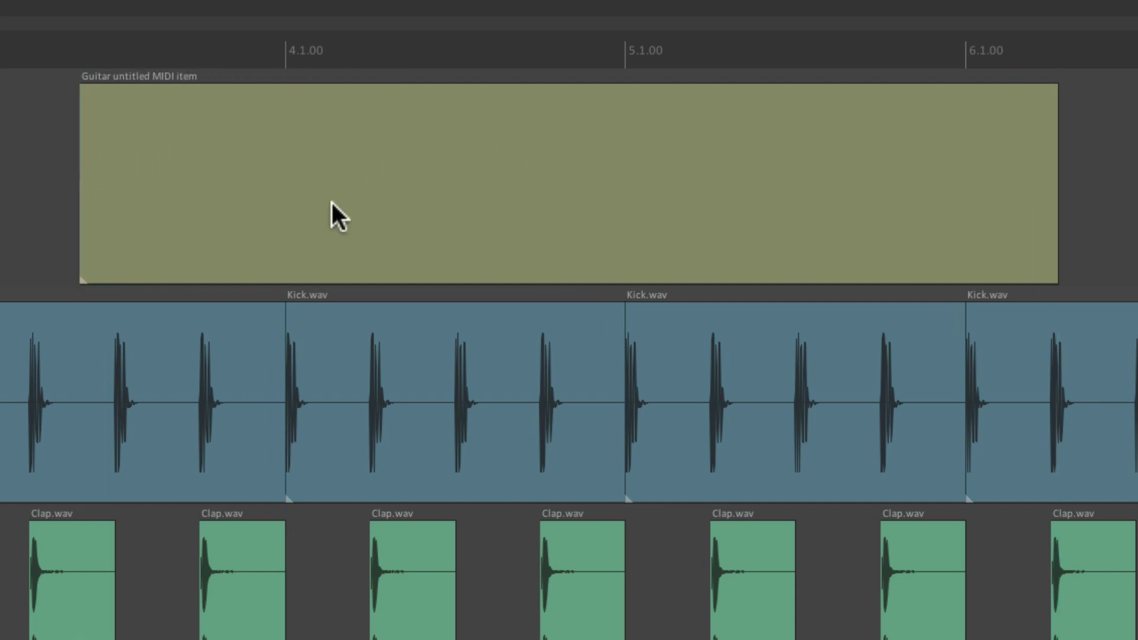
key("ctrl+z")
key("ctrl+z")
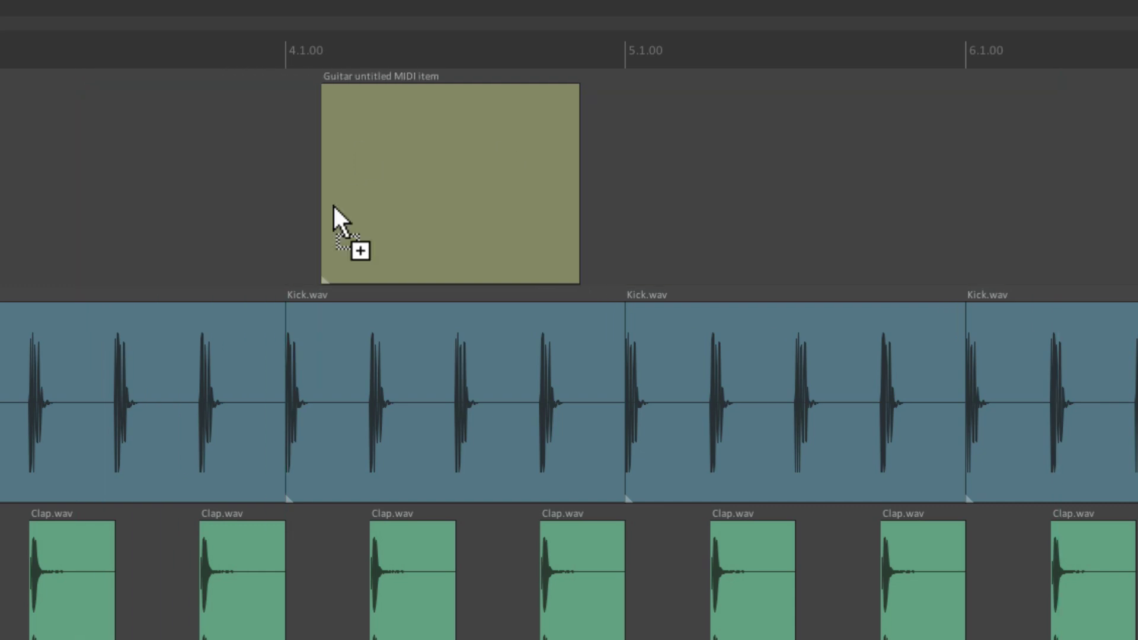
- Turn on Loop item source for the Guitar MIDI item and extend it both right and left
right_click(531, 121)
mouse_move(549, 135)
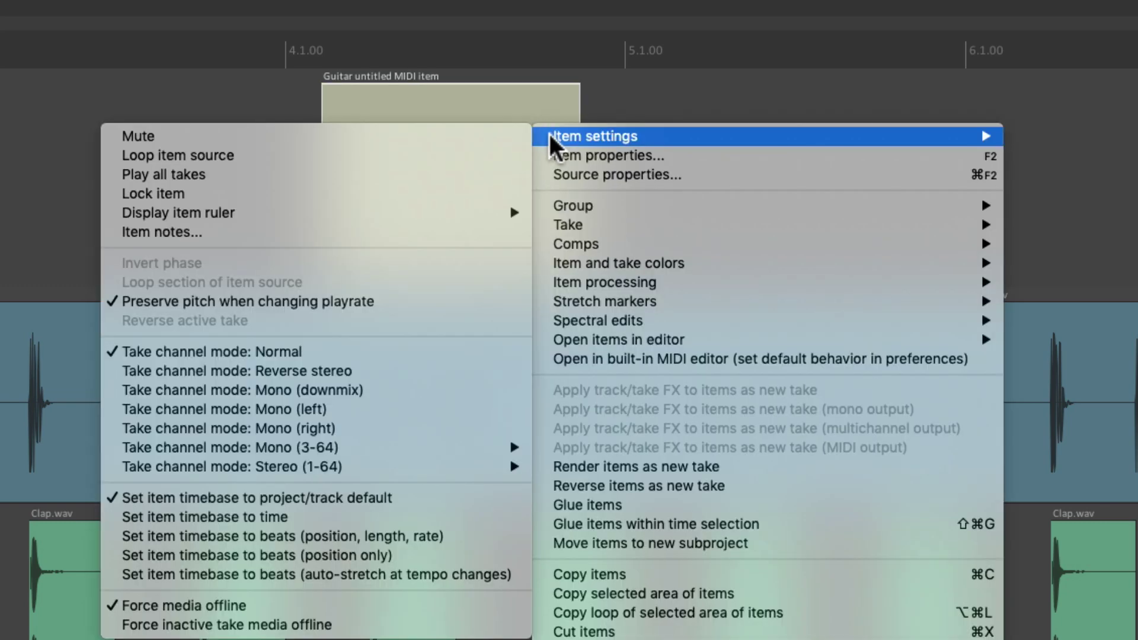
left_click(497, 149)
left_click_drag(573, 166, 934, 169)
left_click_drag(324, 198, 42, 199)
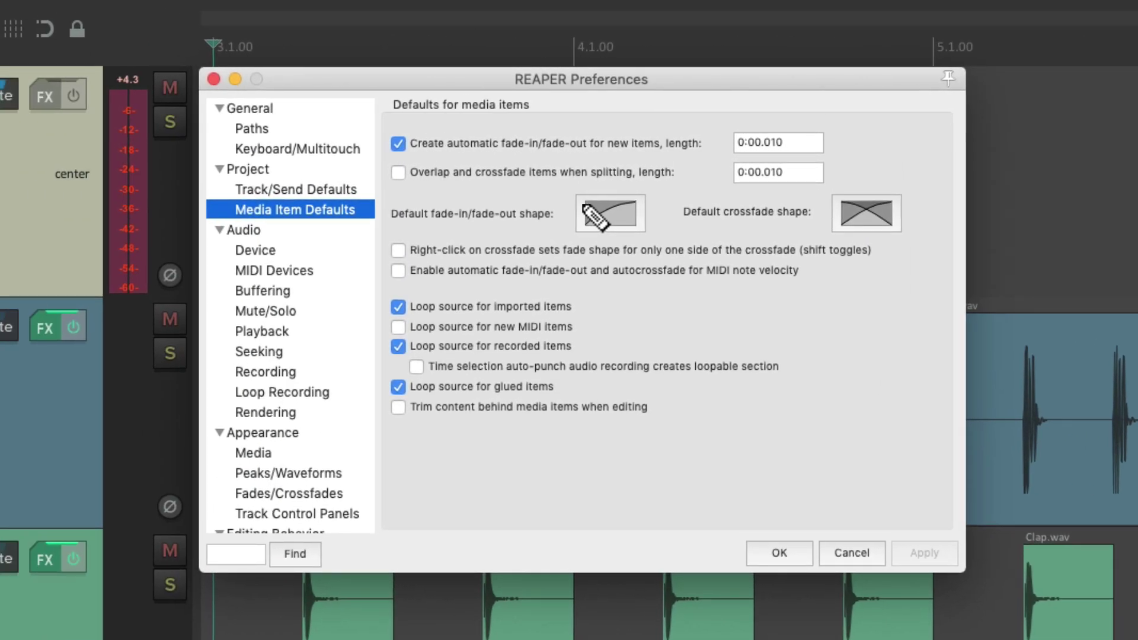
- Check 'Loop source for new MIDI items' in Media Item Defaults
left_click(398, 327)
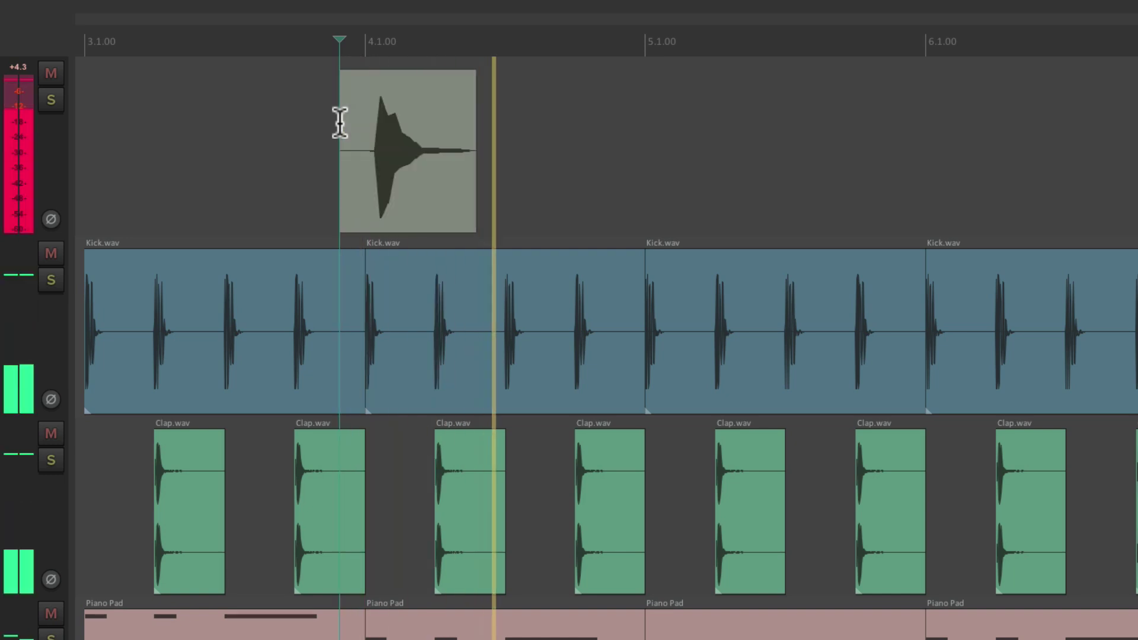
- Record a Guitar-17 take and extend it both ways so its audio repeats
key("space")
key("Home")
left_click_drag(701, 170, 1123, 181)
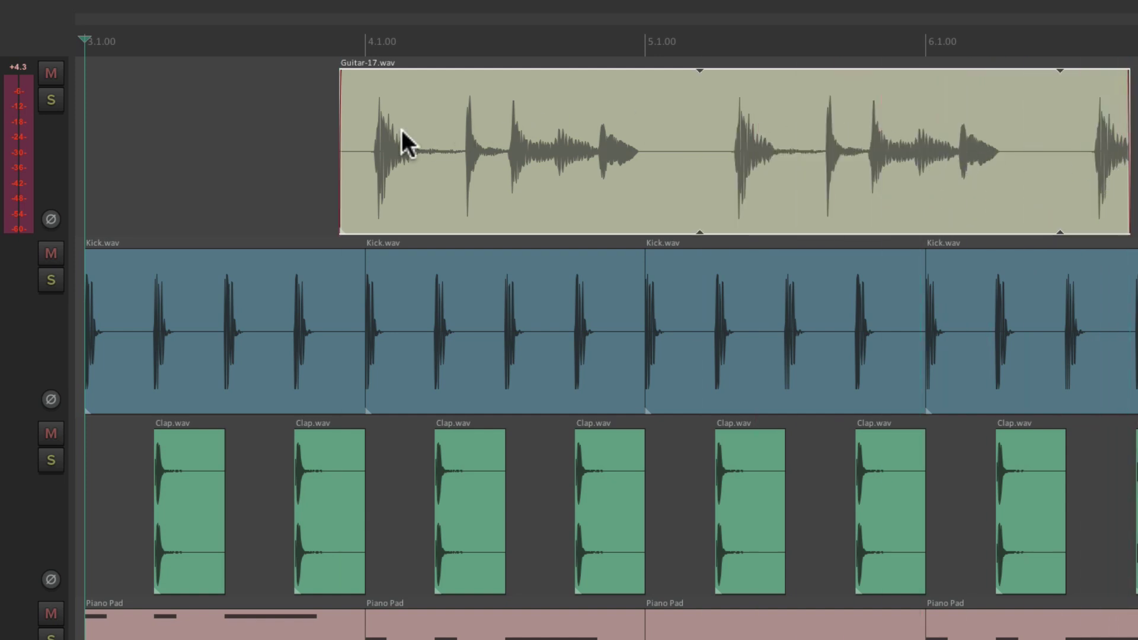
left_click_drag(329, 163, 105, 157)
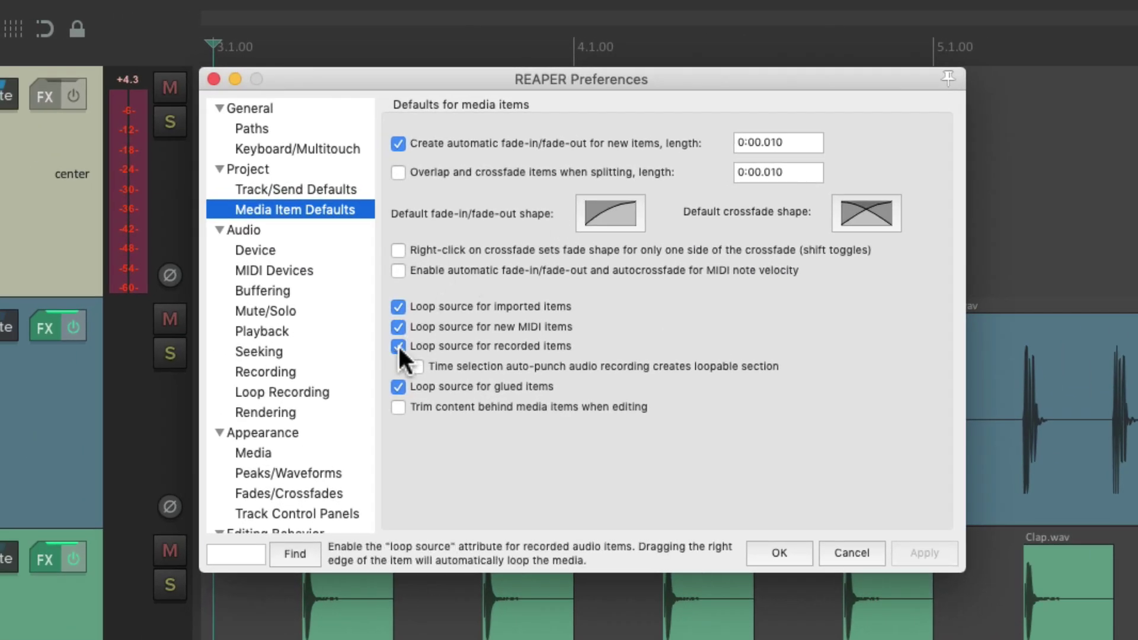
- Disable recorded-item looping, record Guitar-18, and extend it both ways with silence
left_click(398, 347)
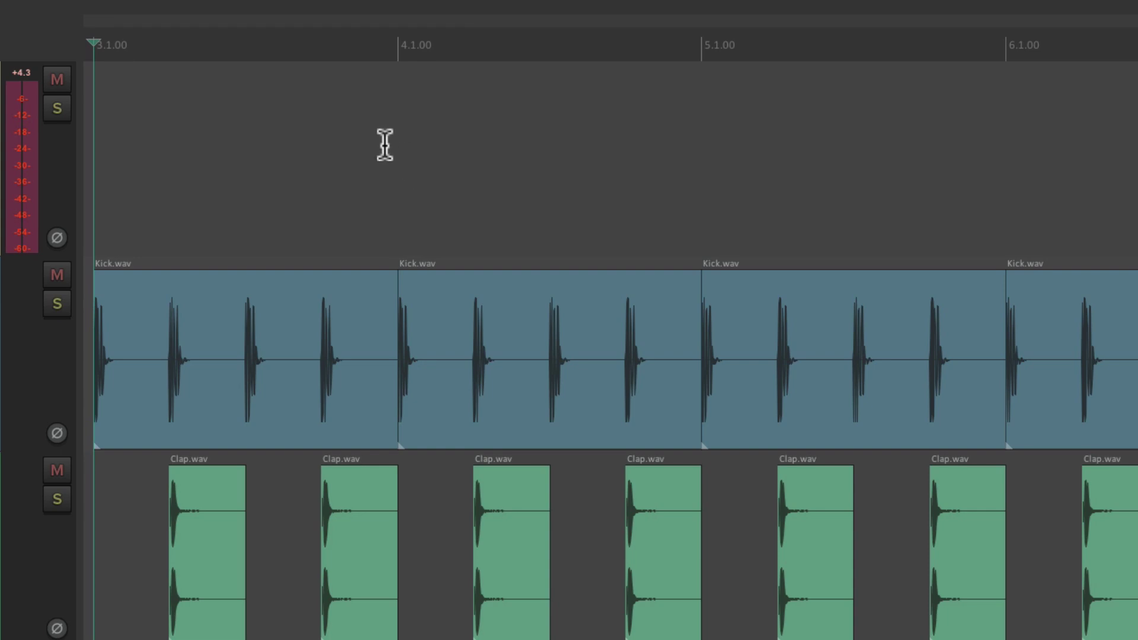
left_click(364, 149)
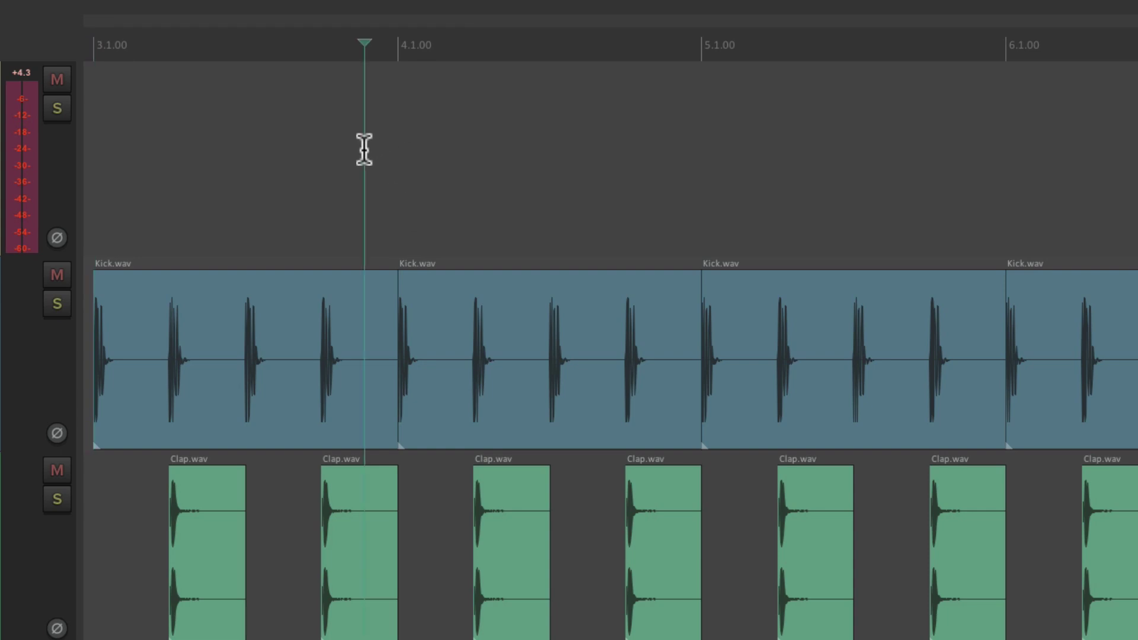
key("ctrl+r")
key("space")
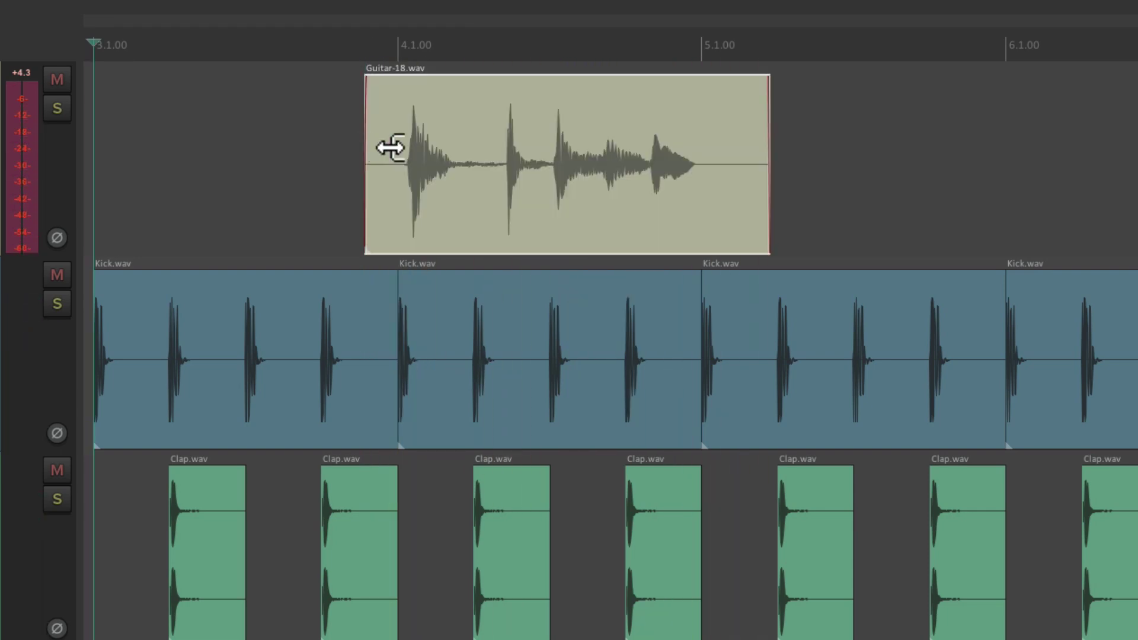
left_click_drag(768, 199, 1121, 198)
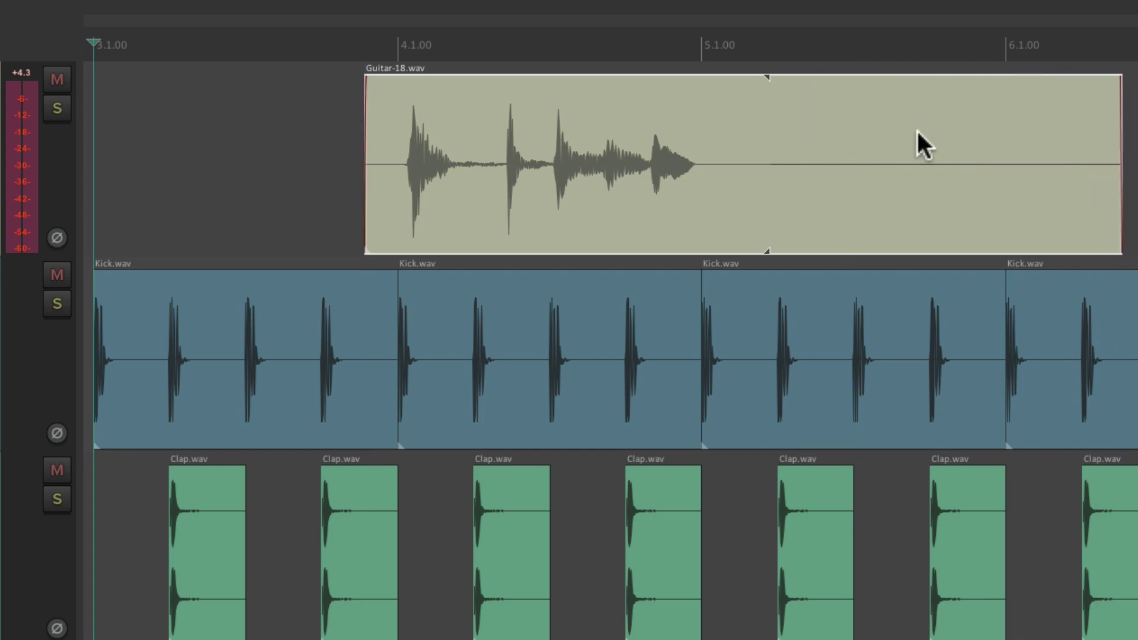
left_click_drag(366, 191, 184, 194)
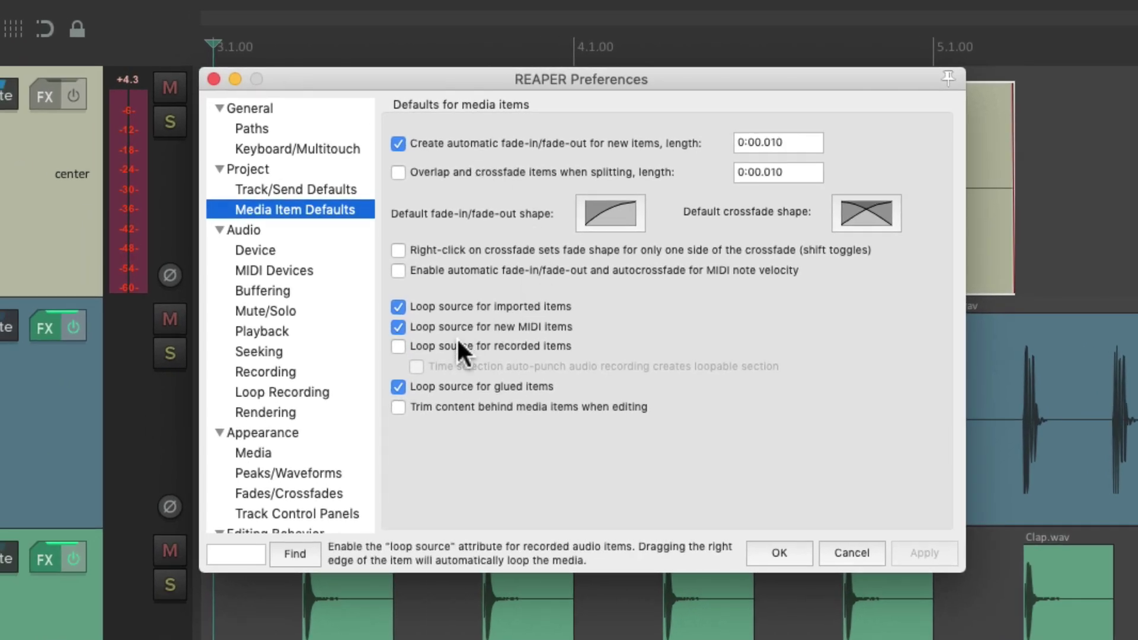
- Check 'Loop source for recorded items' and 'Time selection auto-punch audio recording creates loopable section'
left_click(395, 343)
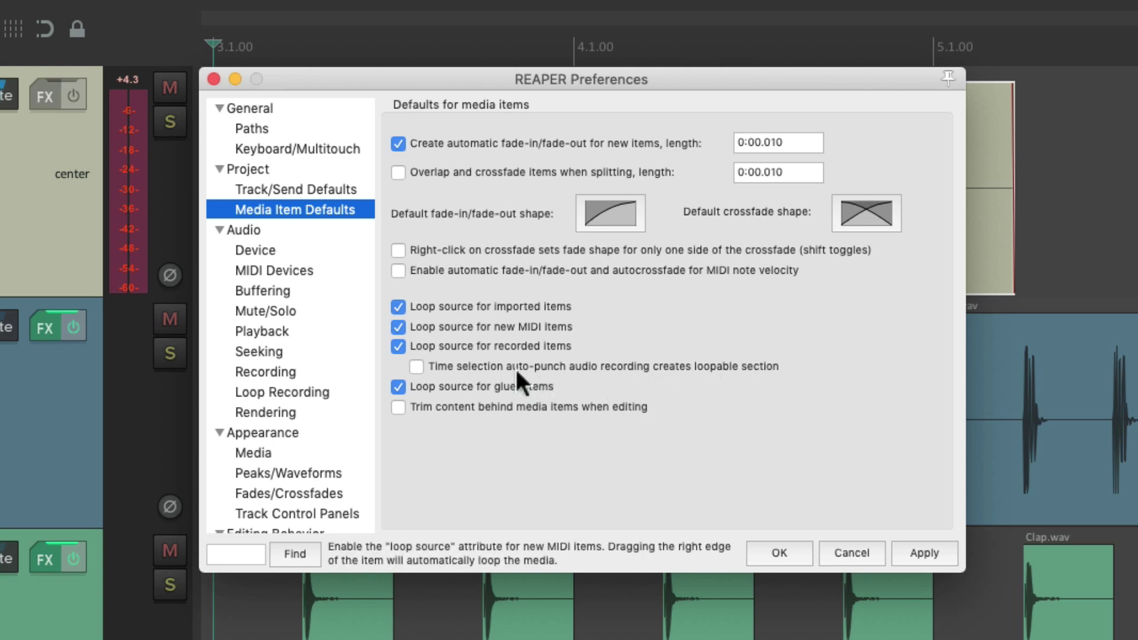
left_click(417, 366)
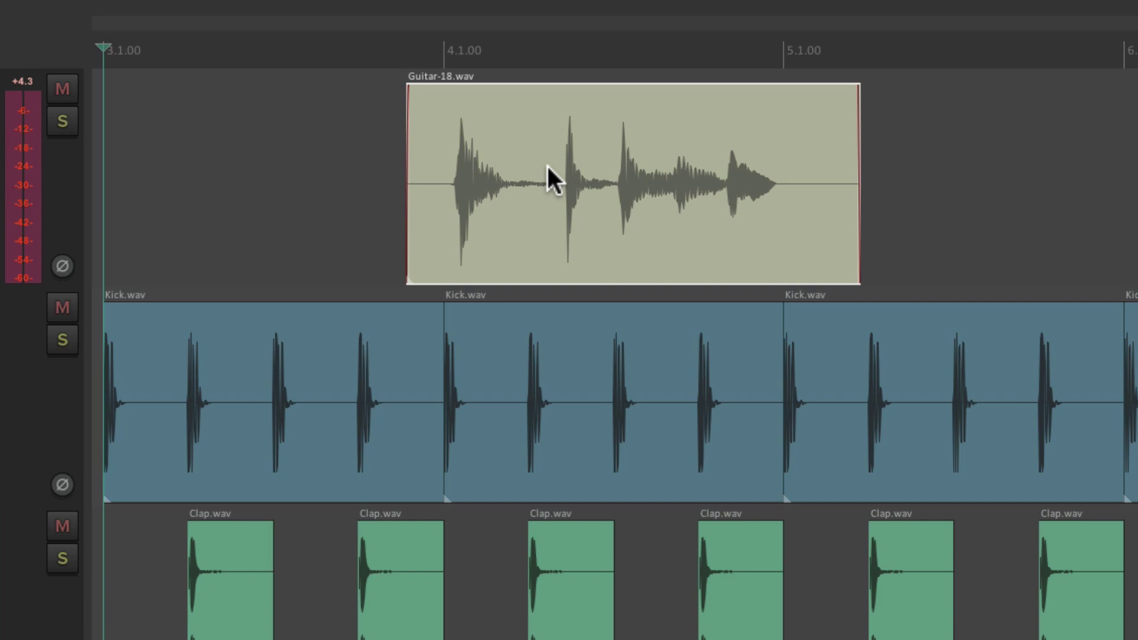
- Auto-punch record a Guitar-19 take over a time selection in the middle of Guitar-18
left_click_drag(552, 53, 718, 54)
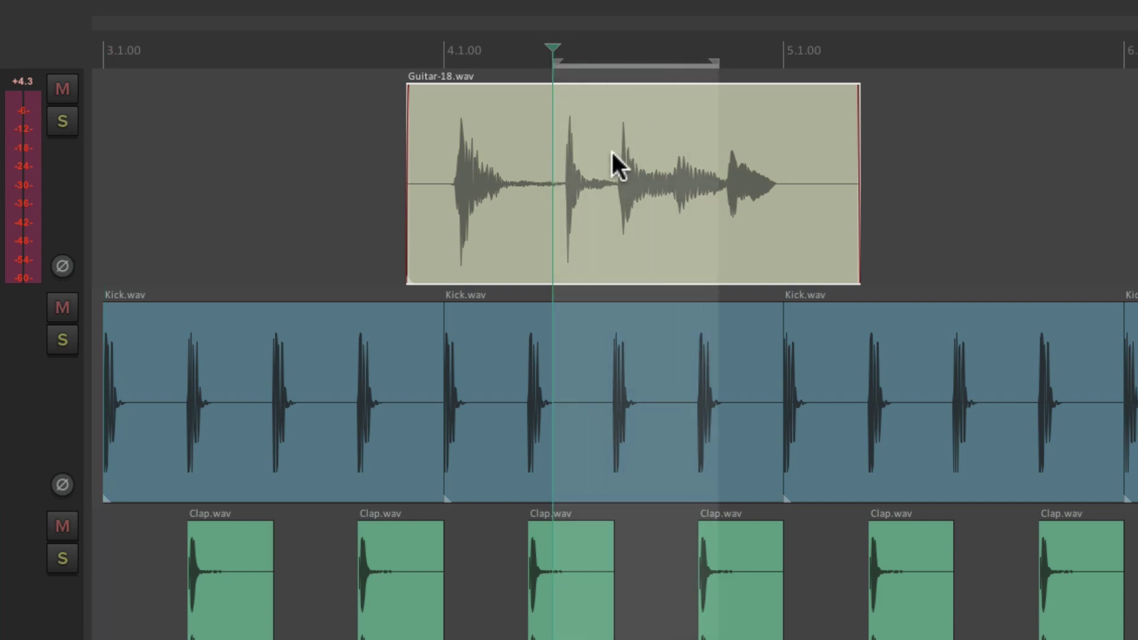
left_click(373, 166)
key("space")
key("ctrl+g")
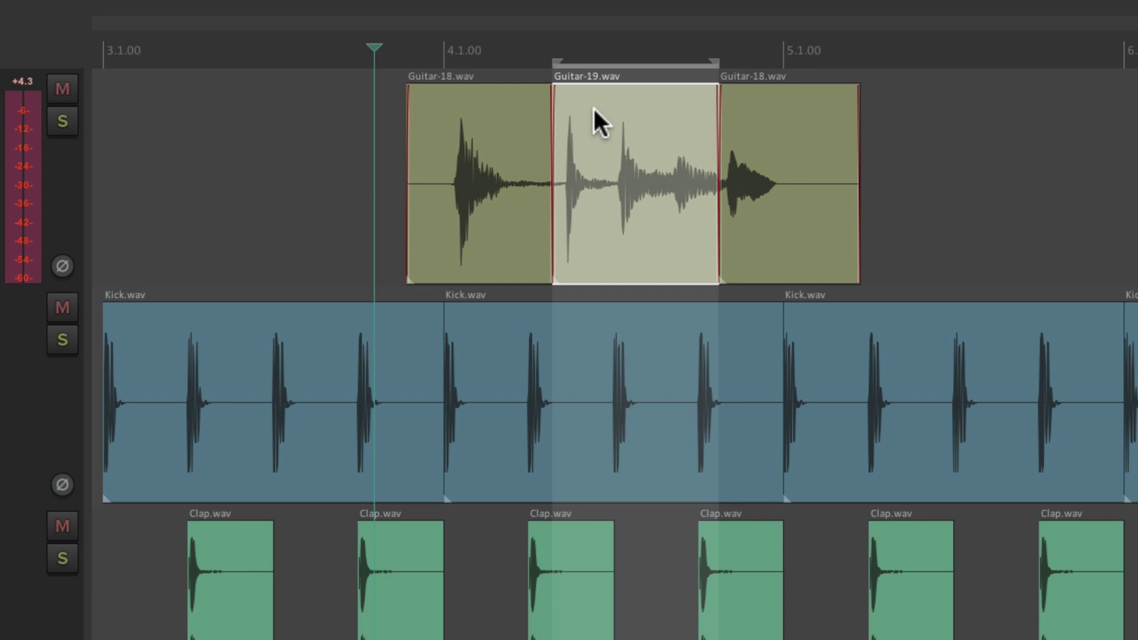
- Paste a copy of the Guitar-19 take after bar 5 and stretch it to loop to bar 8
scroll(592, 106, "right", 10)
left_click(460, 179)
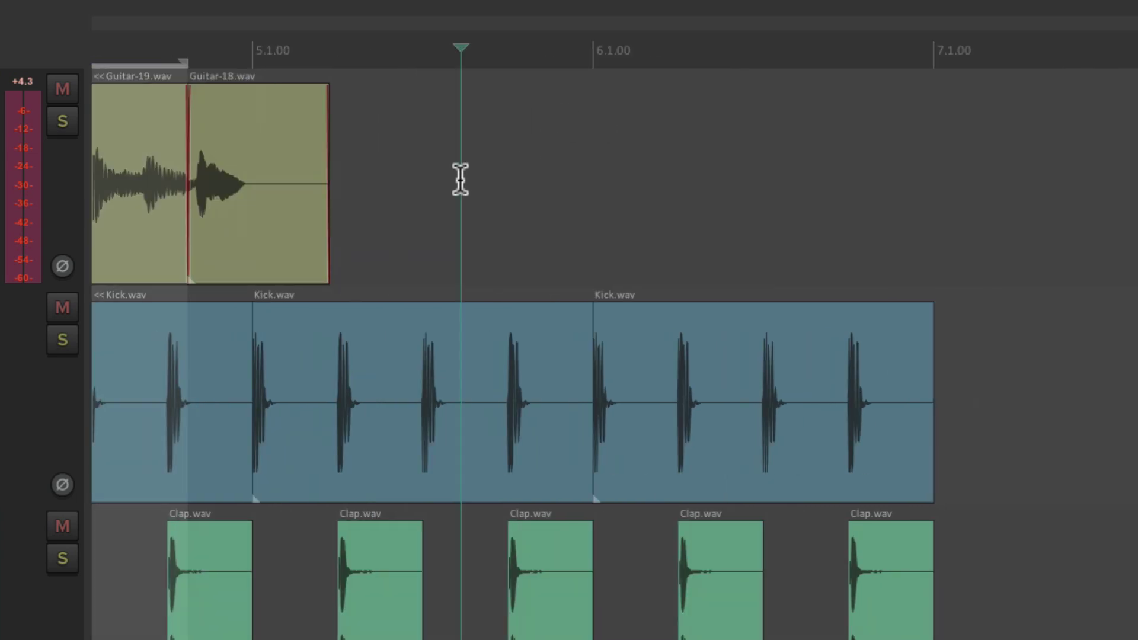
key("ctrl+v")
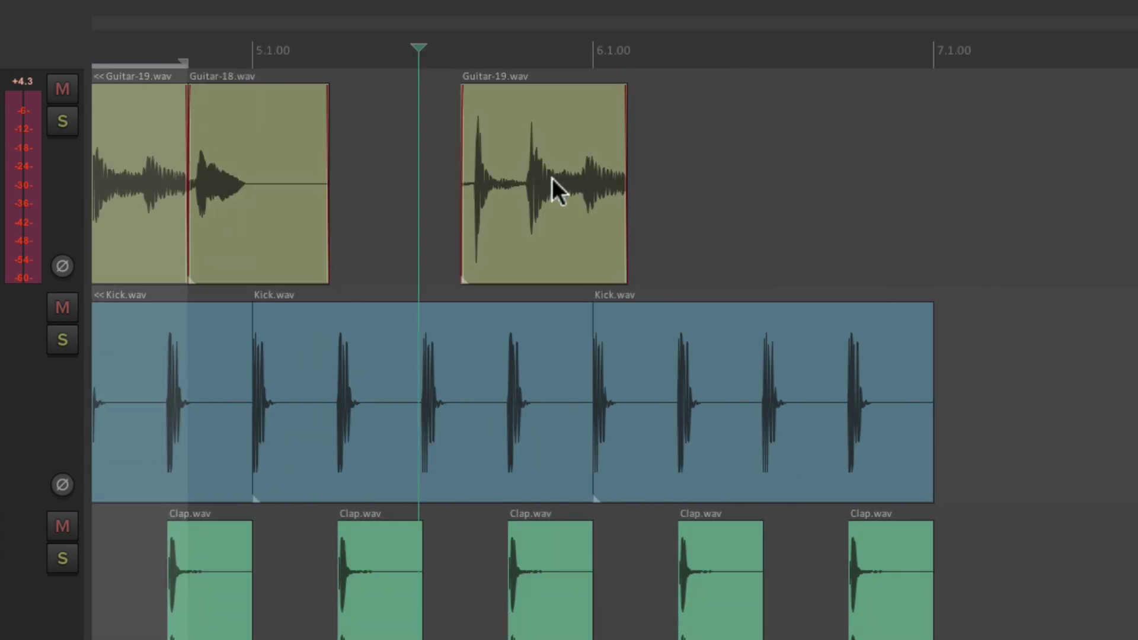
left_click_drag(616, 180, 1123, 196)
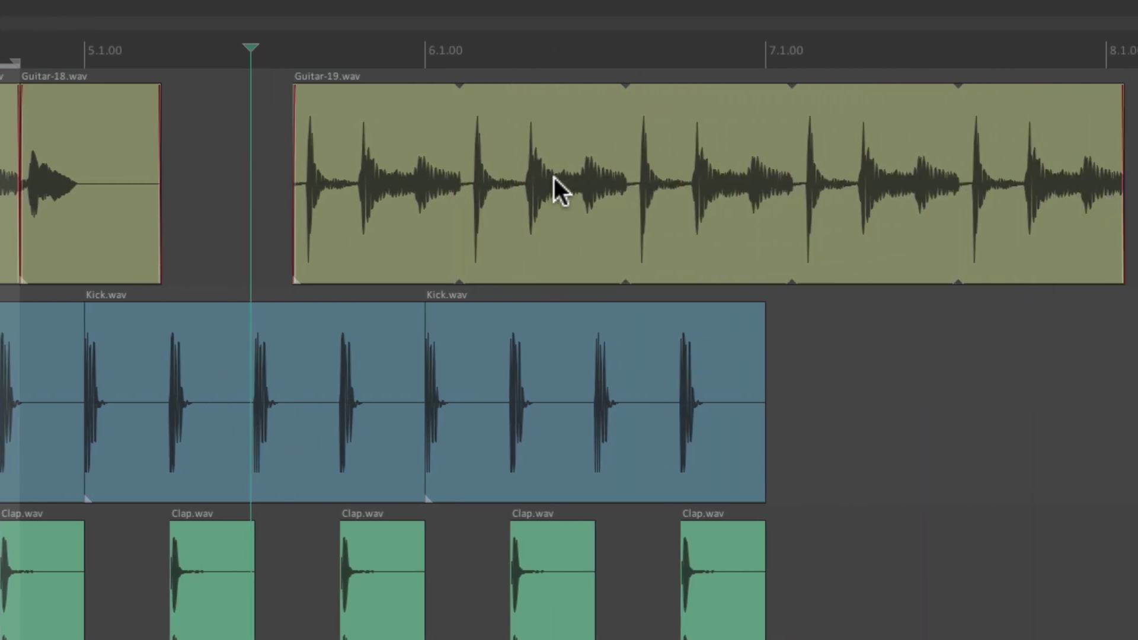
- Stop time-selection auto-punch recordings being loopable, then drag a Guitar-18 piece earlier to overlap the first
key("super+comma")
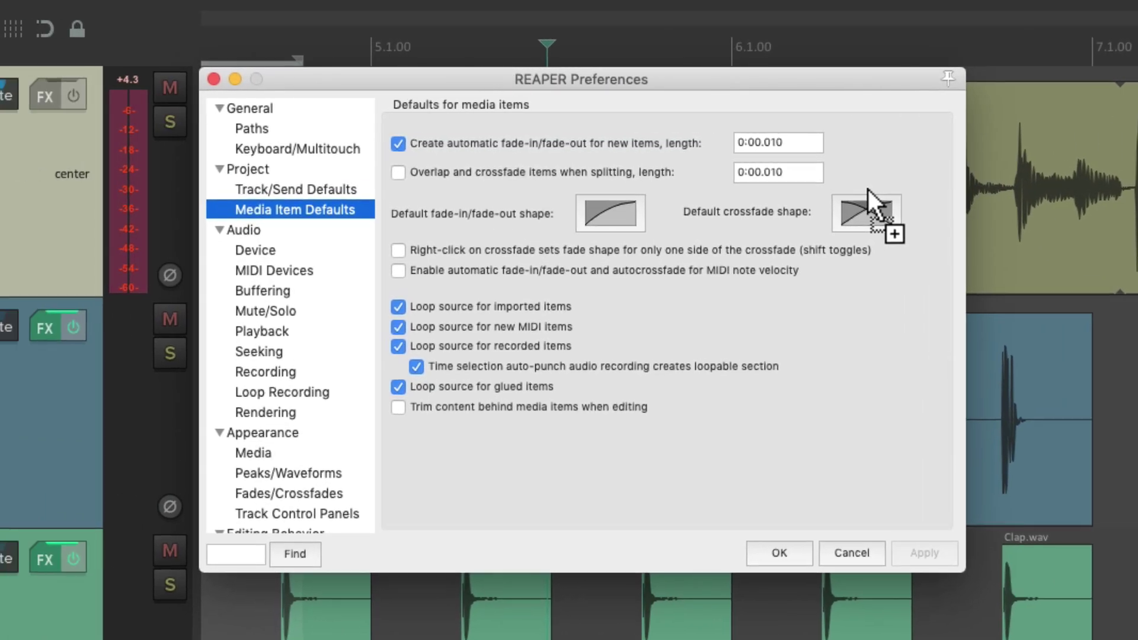
left_click(416, 366)
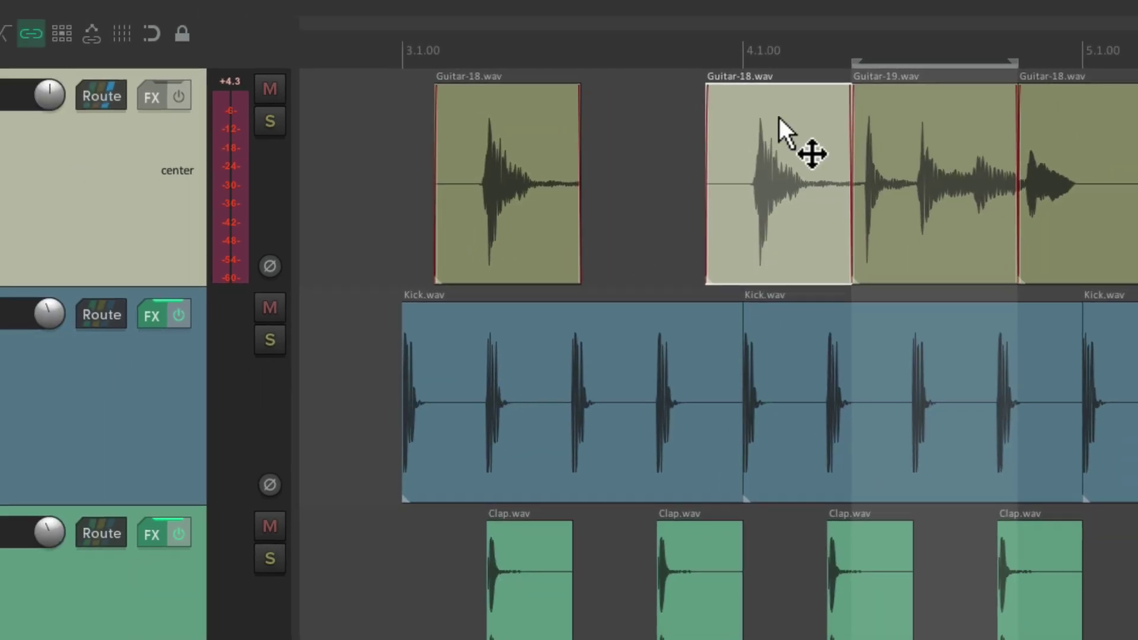
left_click_drag(779, 118, 619, 130)
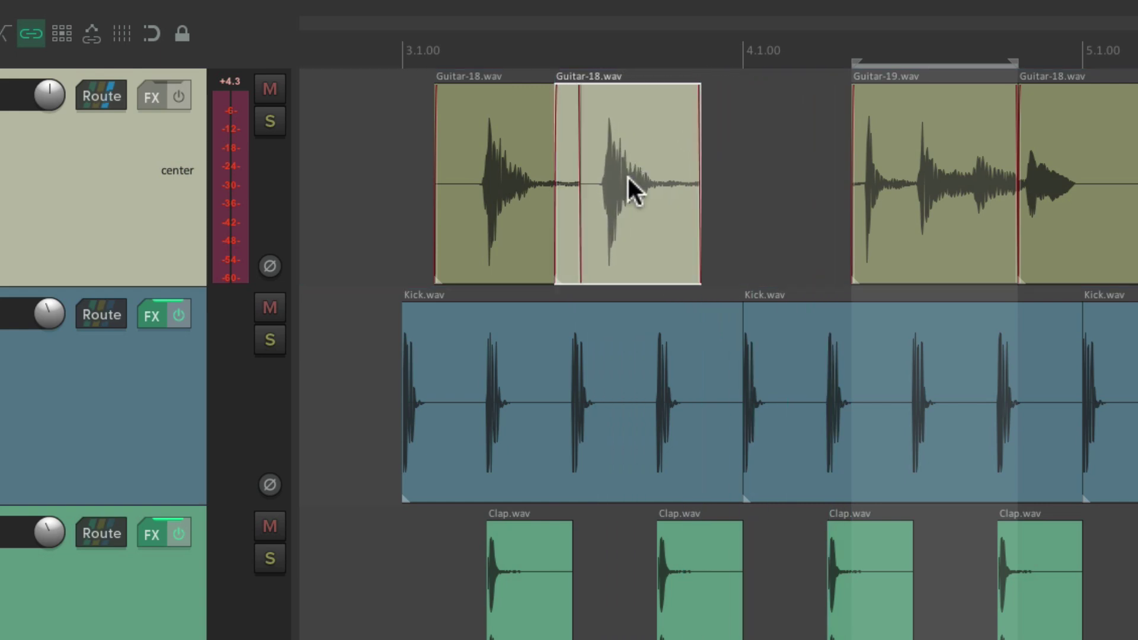
- Glue both Guitar-18 clips into Guitar-18-glued.wav and extend it so it repeats past bar 5
left_click(522, 139, "ctrl")
right_click(635, 135)
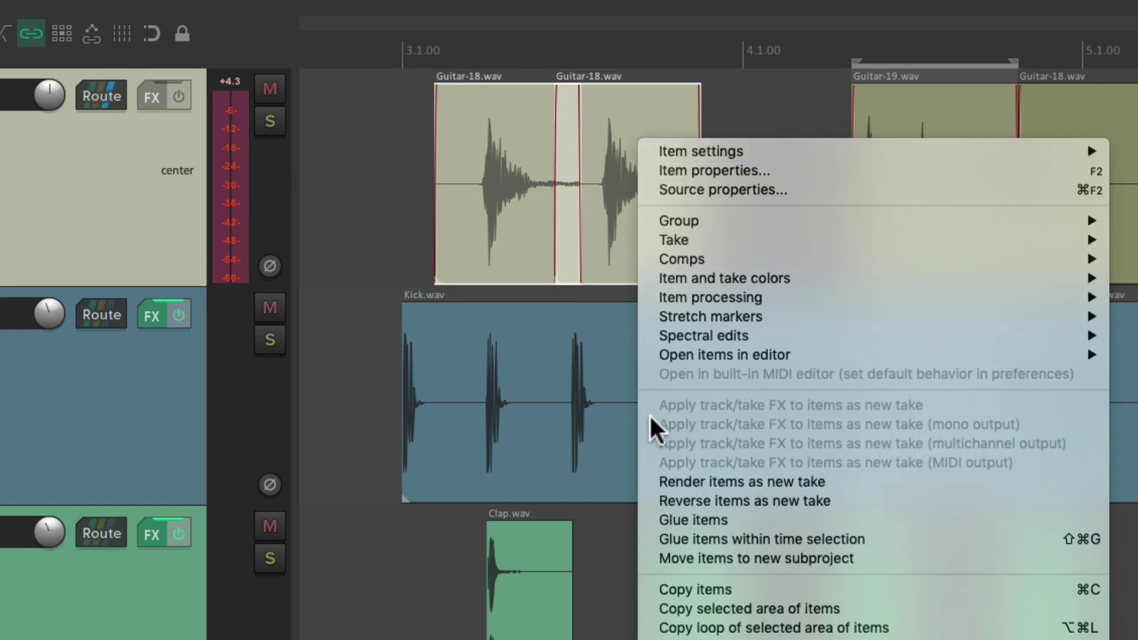
left_click(649, 514)
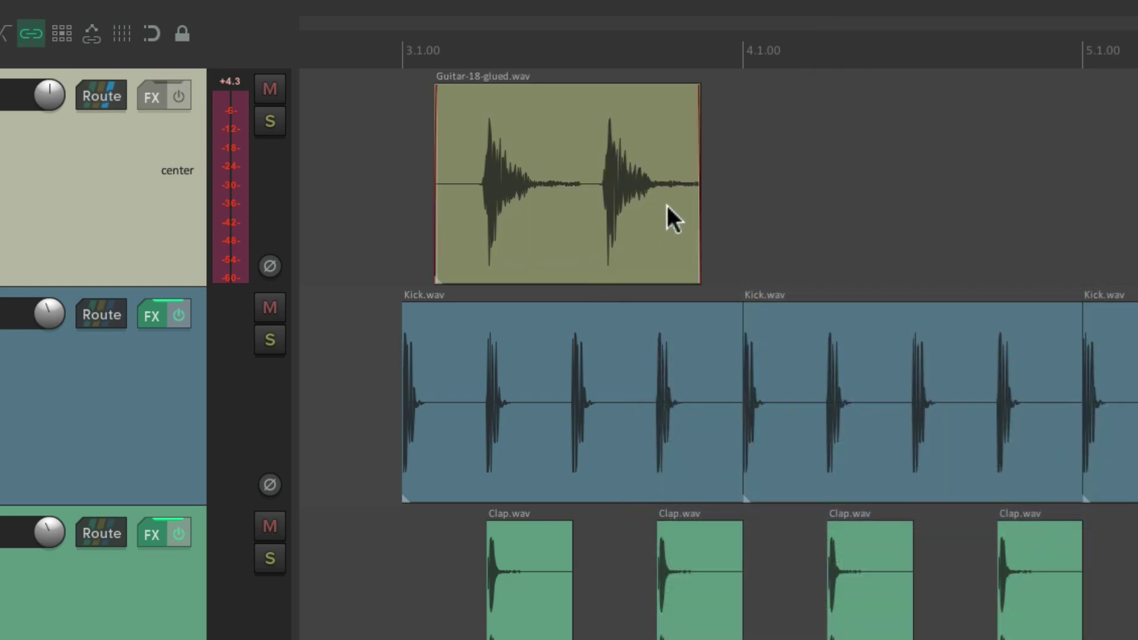
left_click_drag(699, 204, 1137, 205)
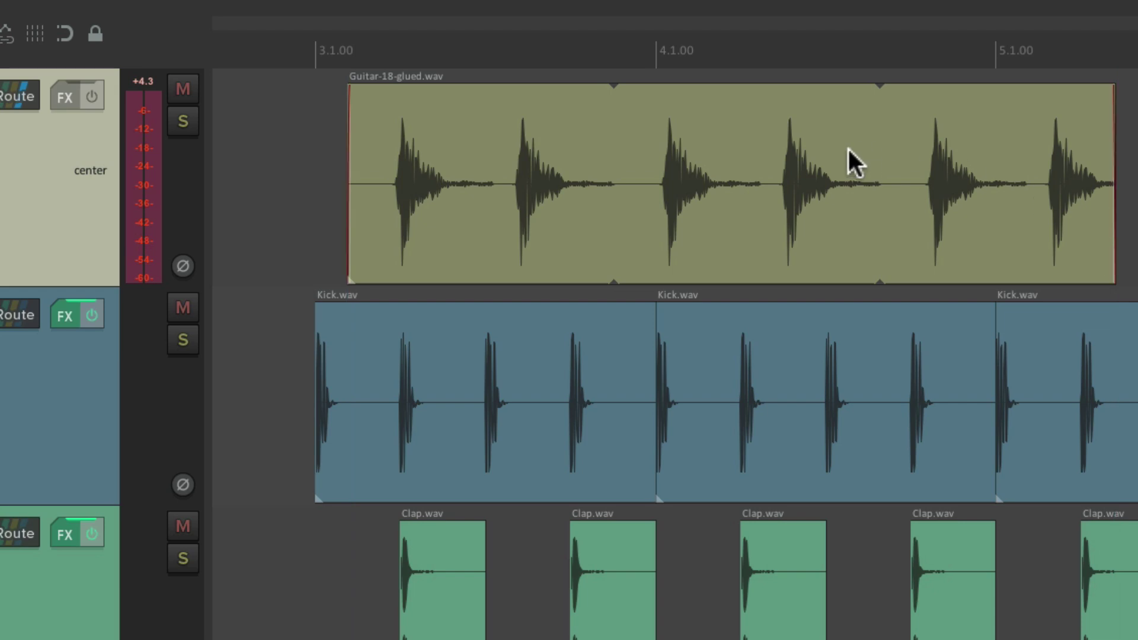
- Toggle Loop source for glued items in Media Item Defaults and turn on trimming content behind media items
key("super+comma")
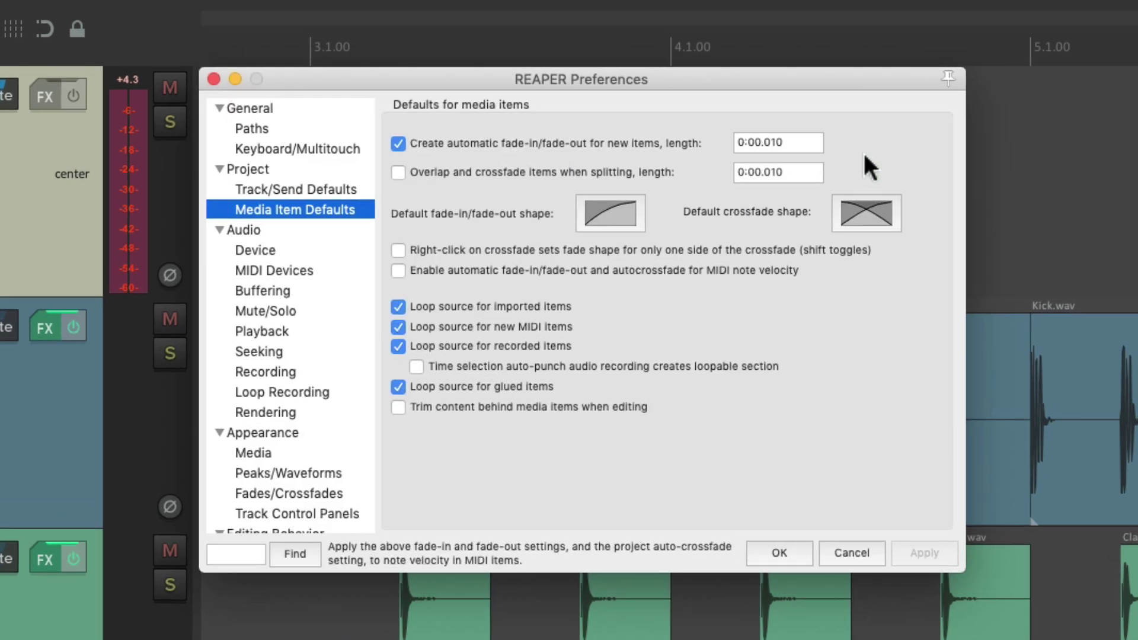
left_click(398, 387)
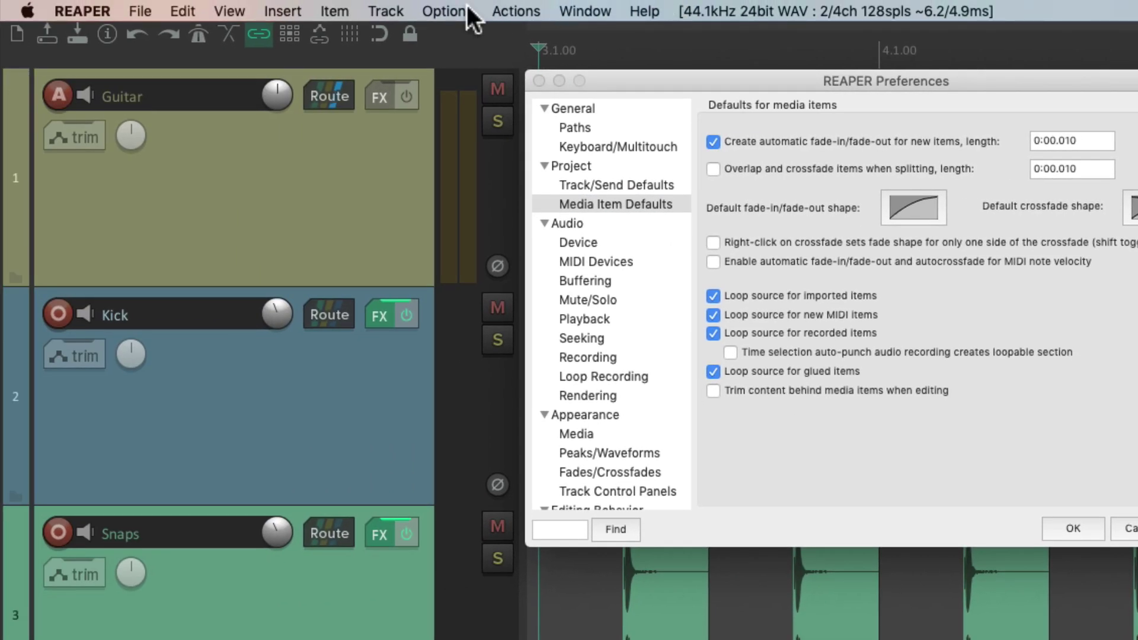
left_click(451, 11)
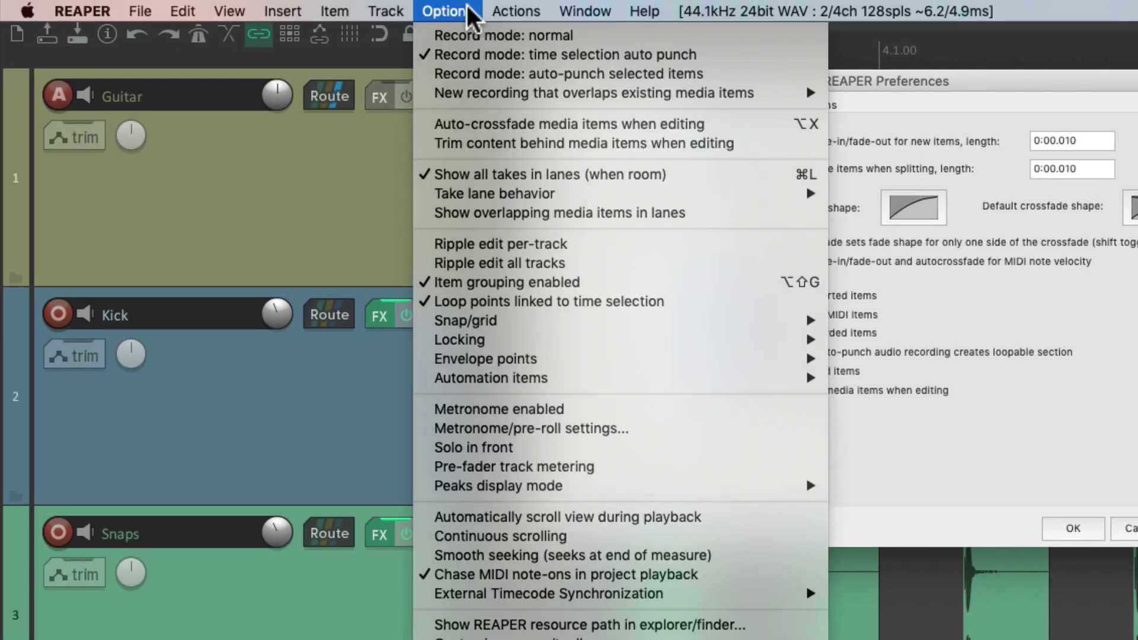
left_click(422, 144)
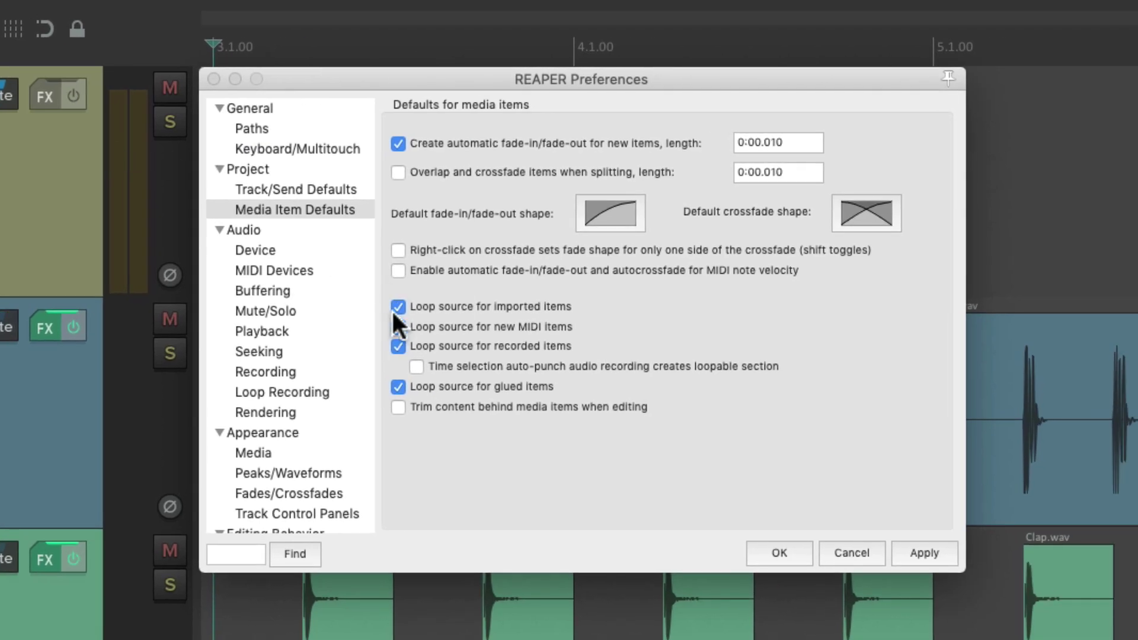
left_click(397, 408)
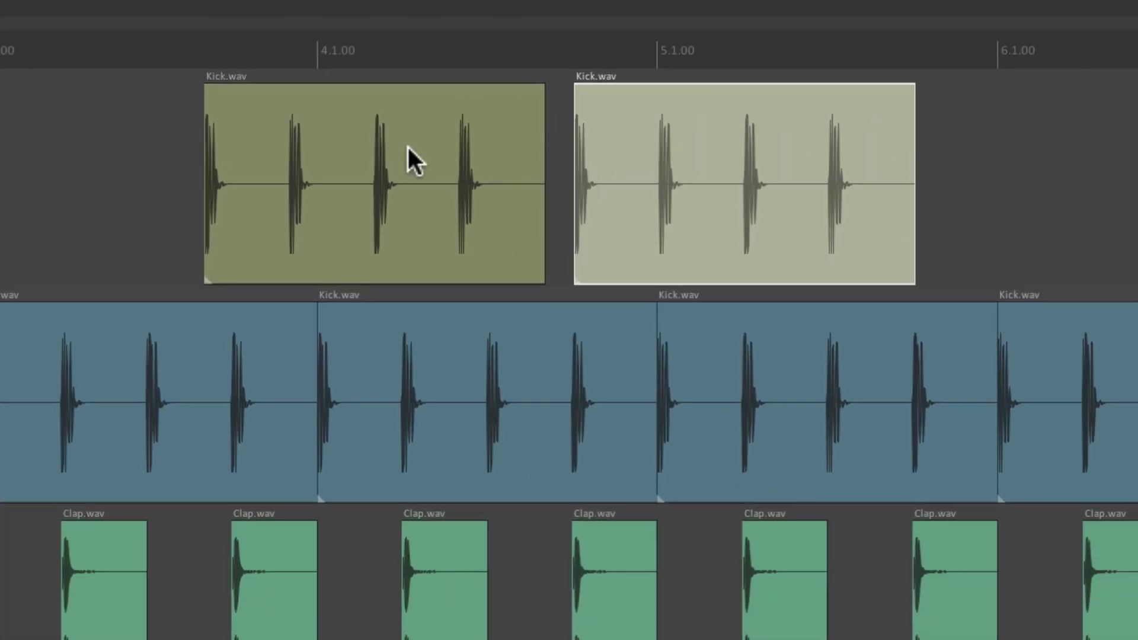
- Slide the second Kick.wav clip over the first, then enable trimming content behind media items
left_click_drag(670, 158, 419, 168)
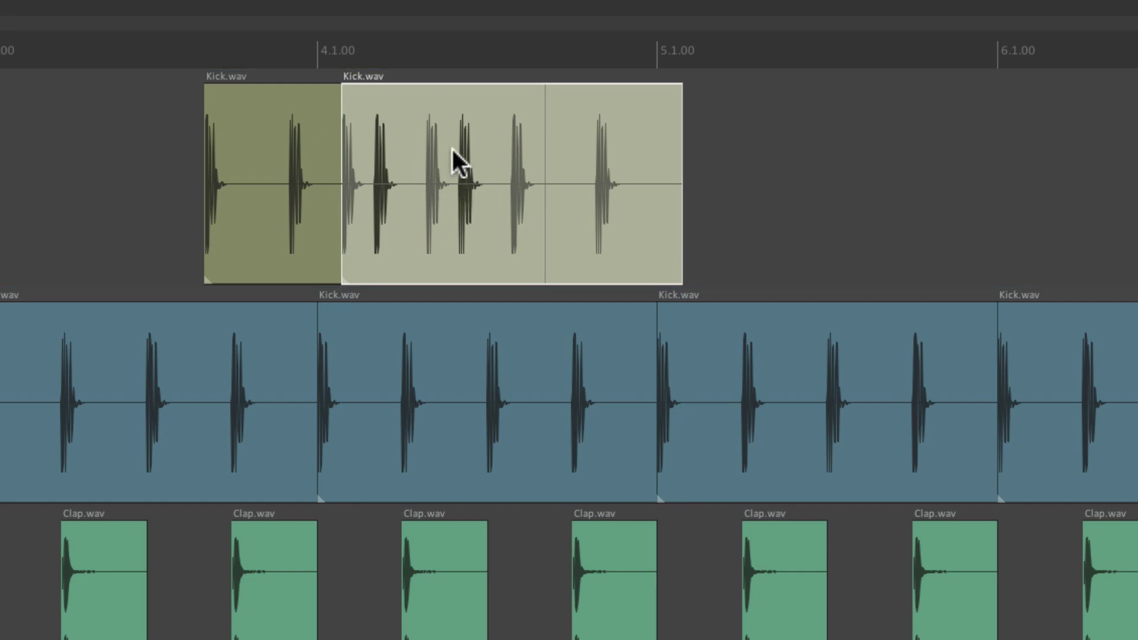
mouse_move(492, 134)
left_mouse_down()
mouse_move(741, 142)
mouse_move(500, 133)
mouse_move(500, 143)
left_mouse_up()
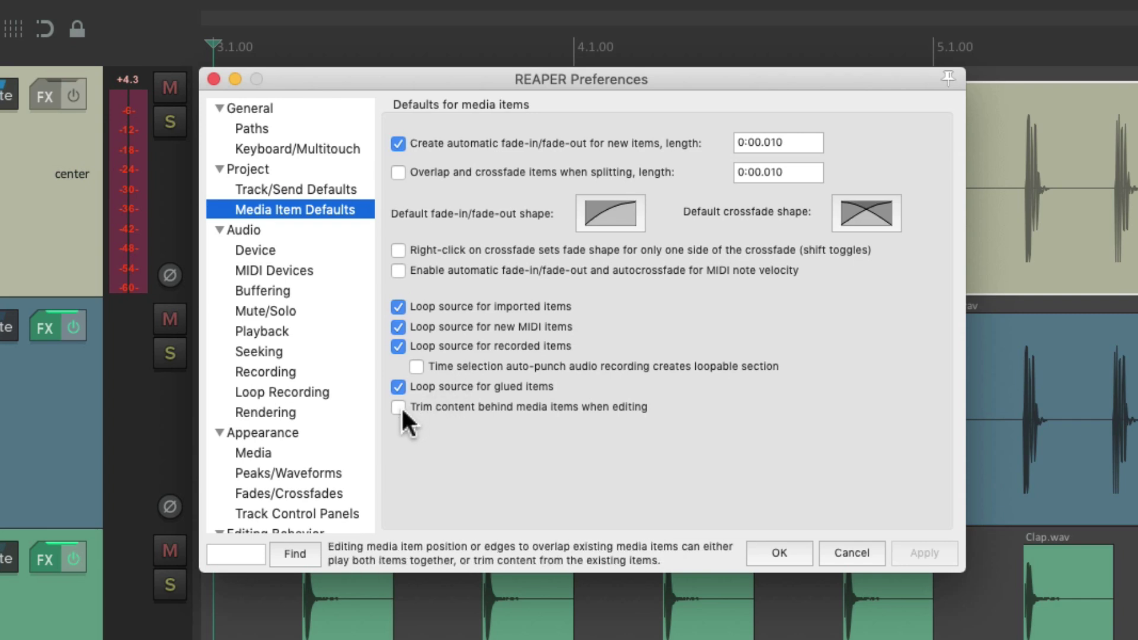
left_click(399, 407)
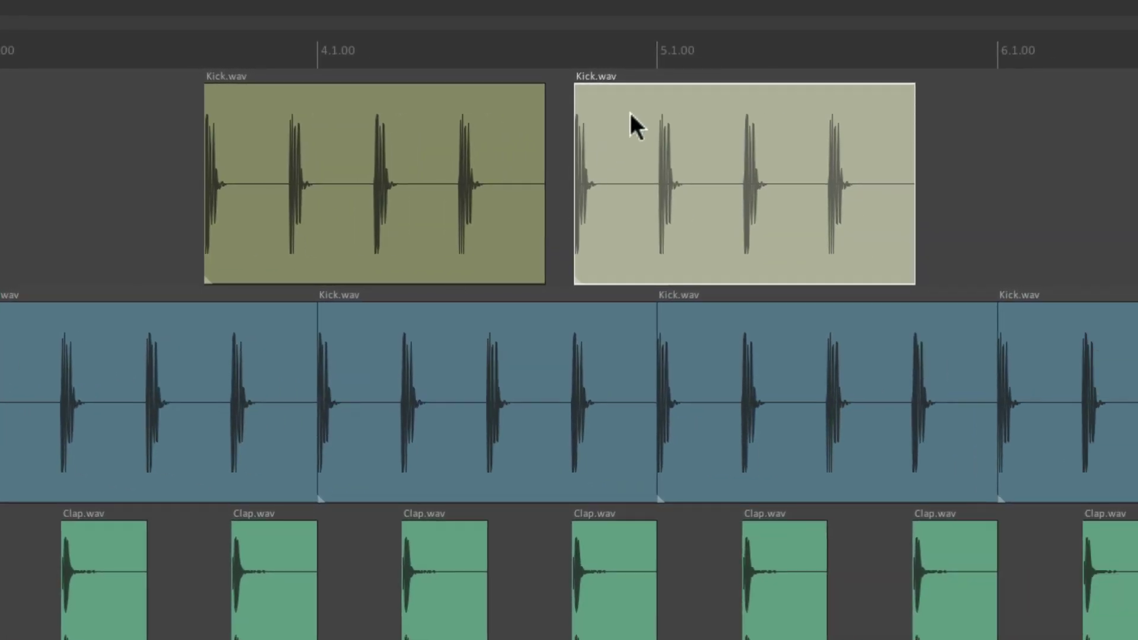
- Overlap the Kick.wav clips again with trimming on, leaving the second clip starting after bar 5
left_click_drag(683, 116, 449, 119)
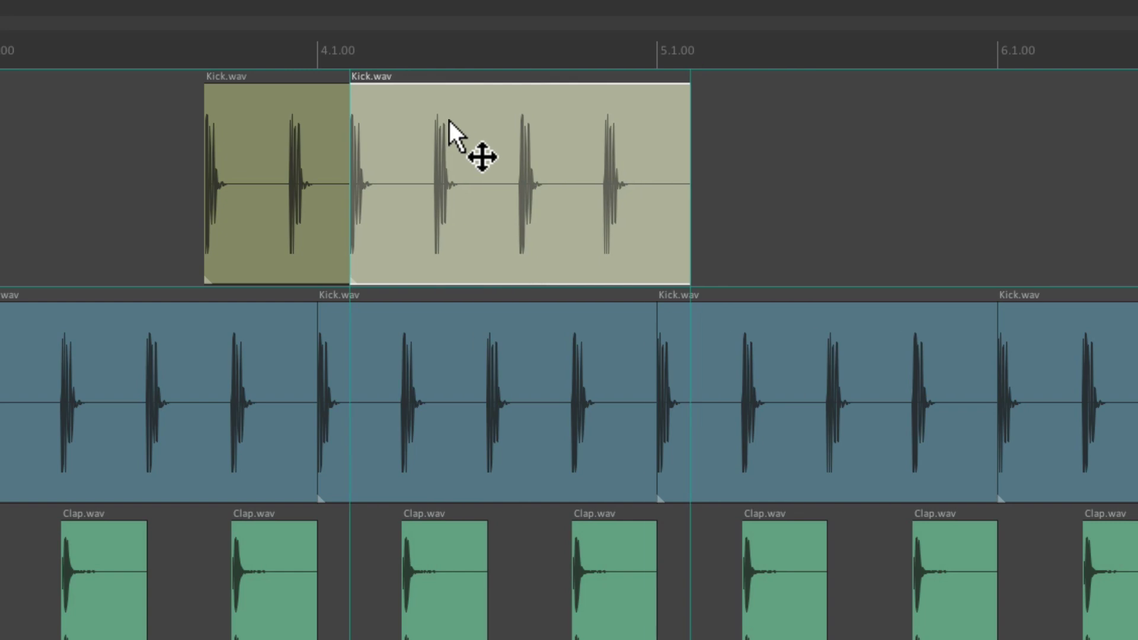
left_click_drag(449, 119, 449, 119)
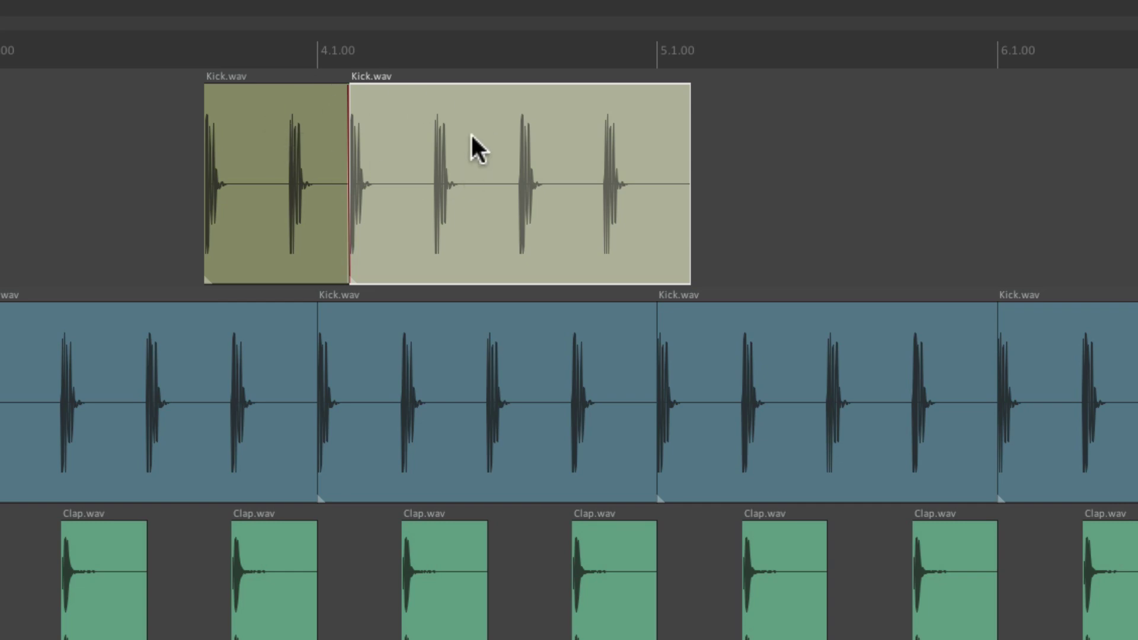
left_click_drag(460, 110, 711, 122)
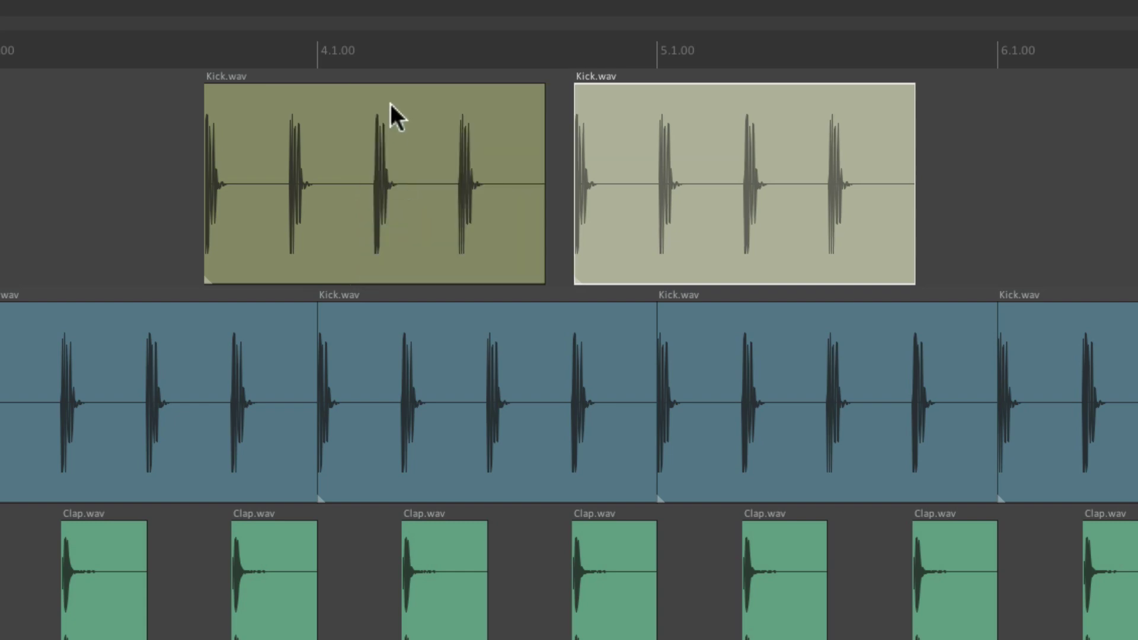
left_click_drag(390, 103, 336, 133)
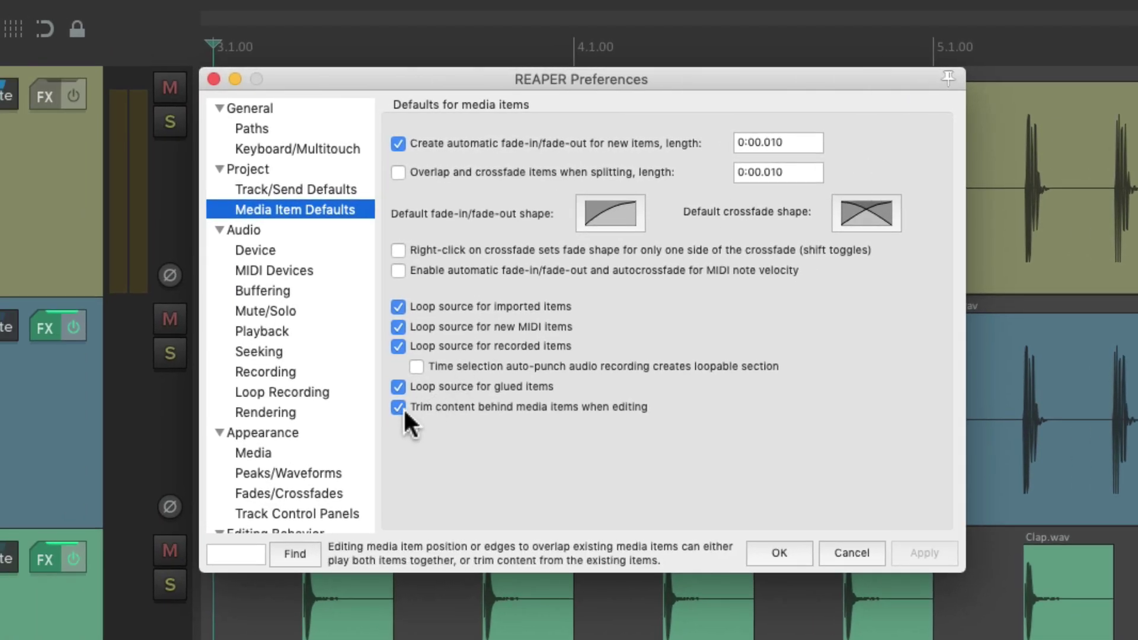
- Overlap the Kick clips with trimming off, then re-enable trim content behind media items and confirm
left_click(398, 408)
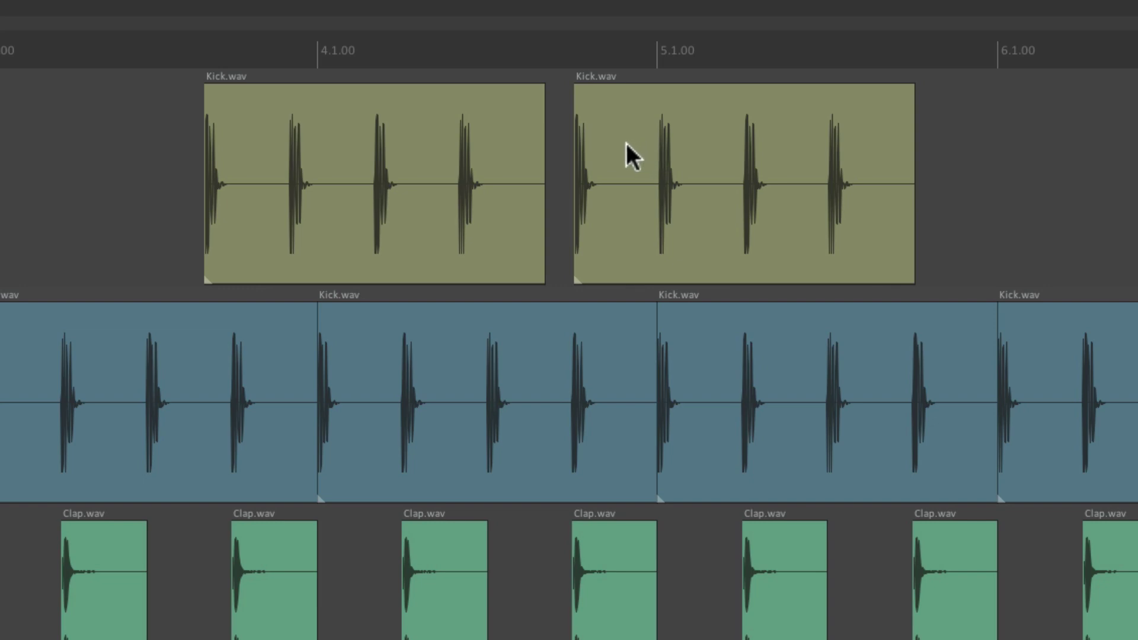
left_click_drag(626, 144, 362, 149)
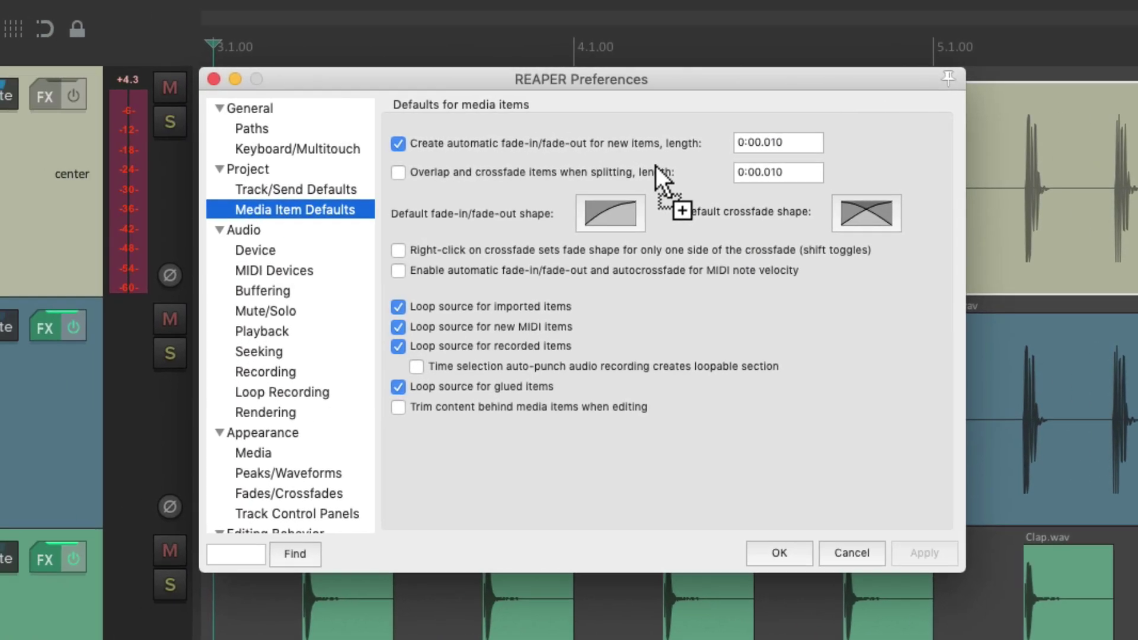
left_click(398, 408)
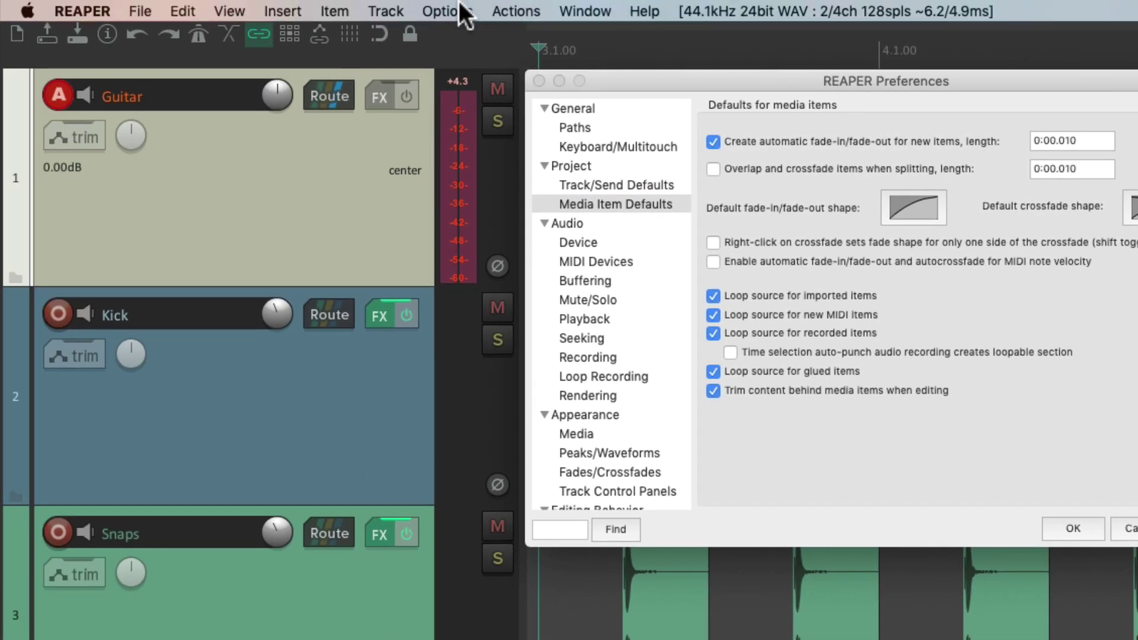
left_click(126, 5)
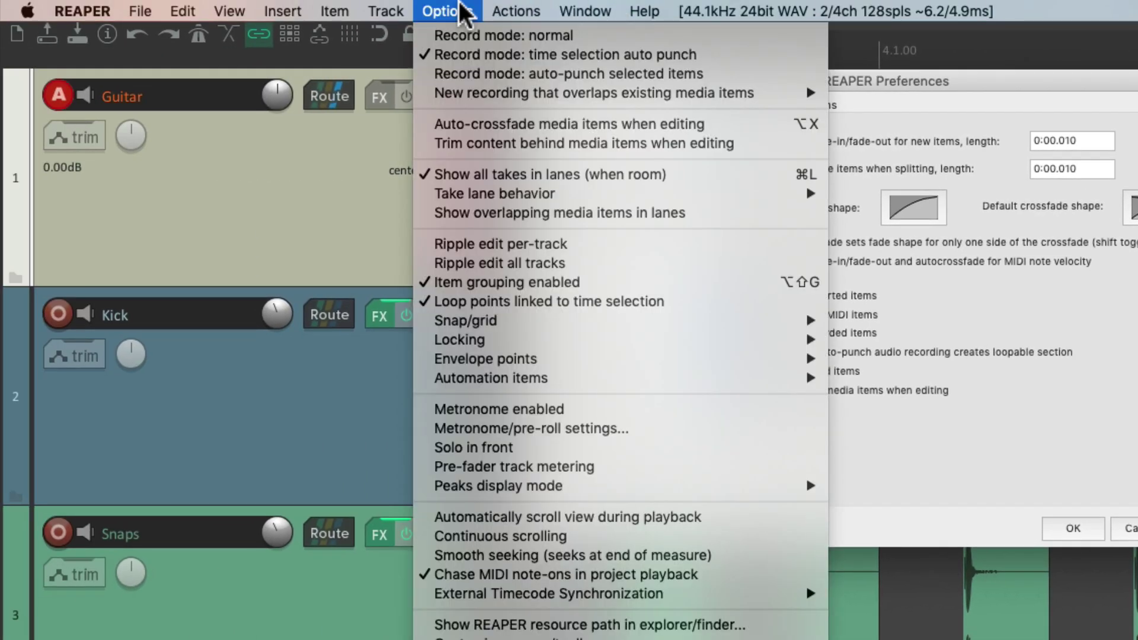
left_click(415, 146)
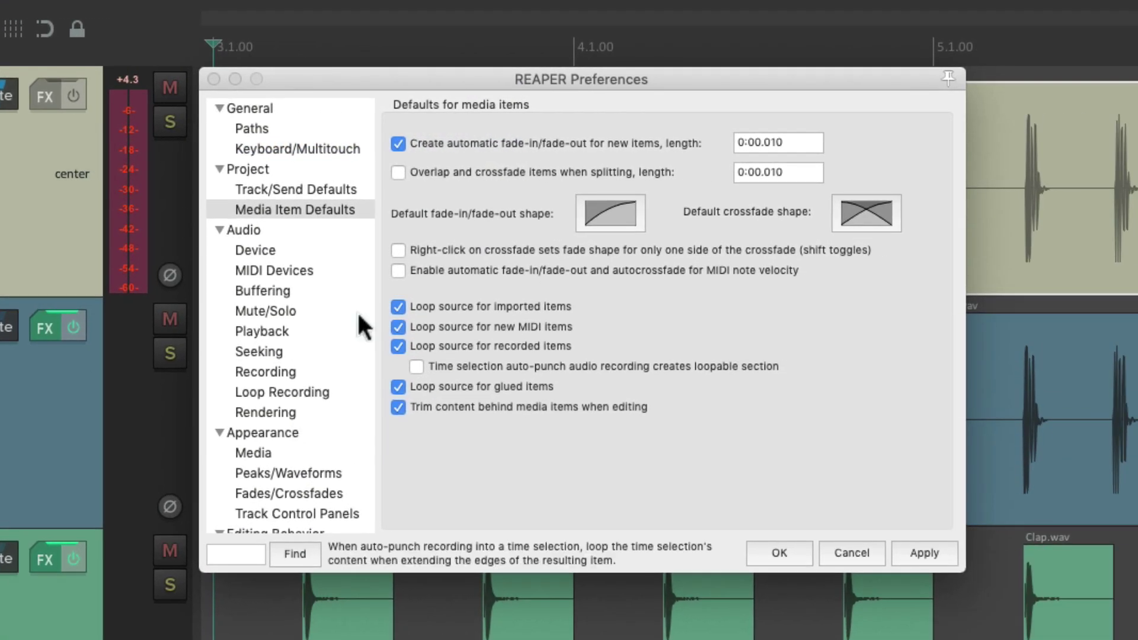
left_click(777, 552)
- Overlap the second Kick clip to trim the first, move it back, then uncheck trimming in Media Item Defaults
left_click_drag(632, 102, 386, 122)
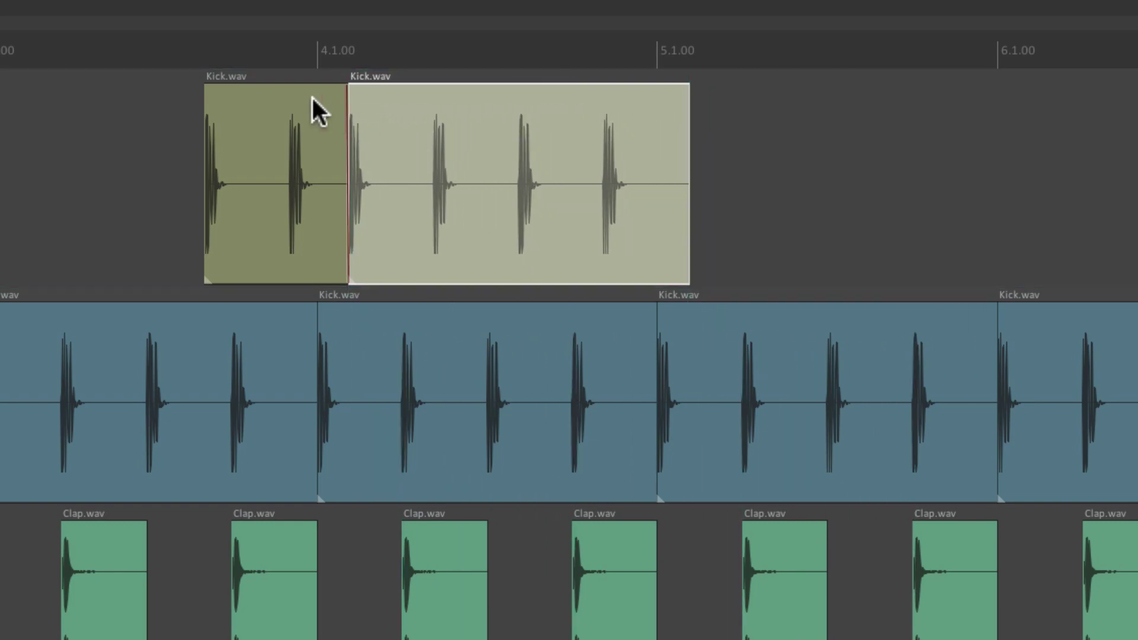
left_click_drag(474, 113, 688, 160)
key("super+comma")
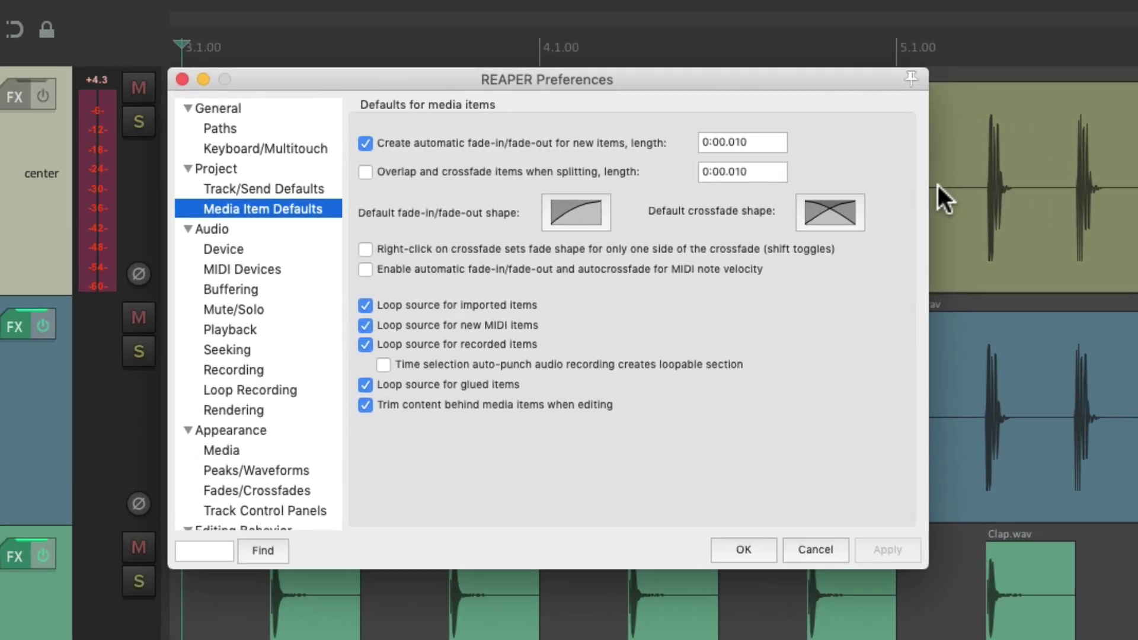
left_click(397, 406)
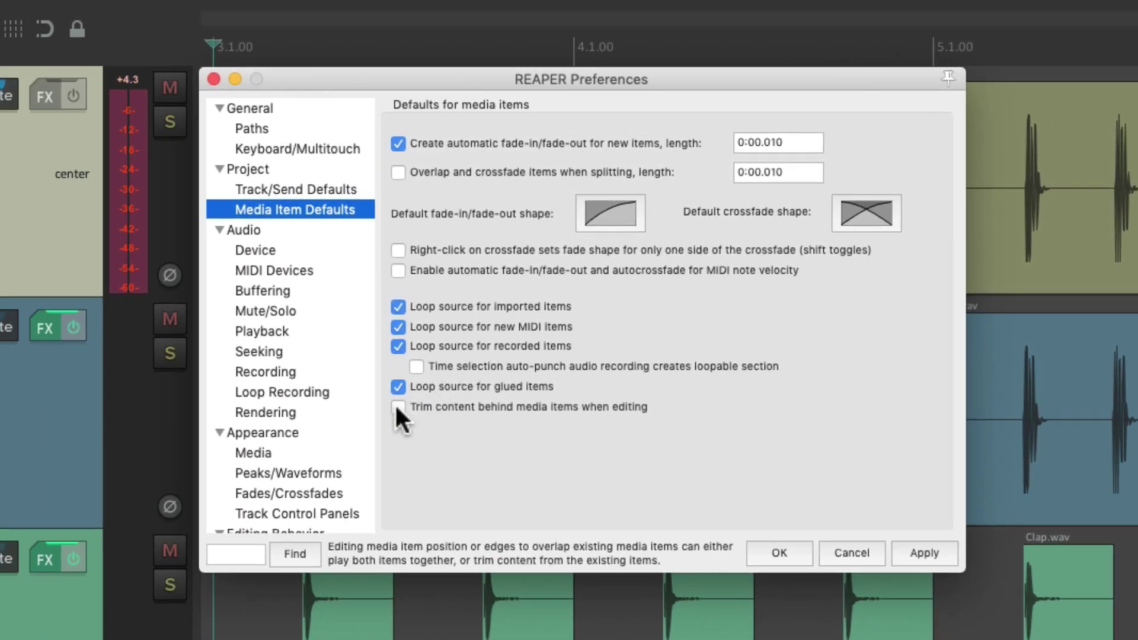